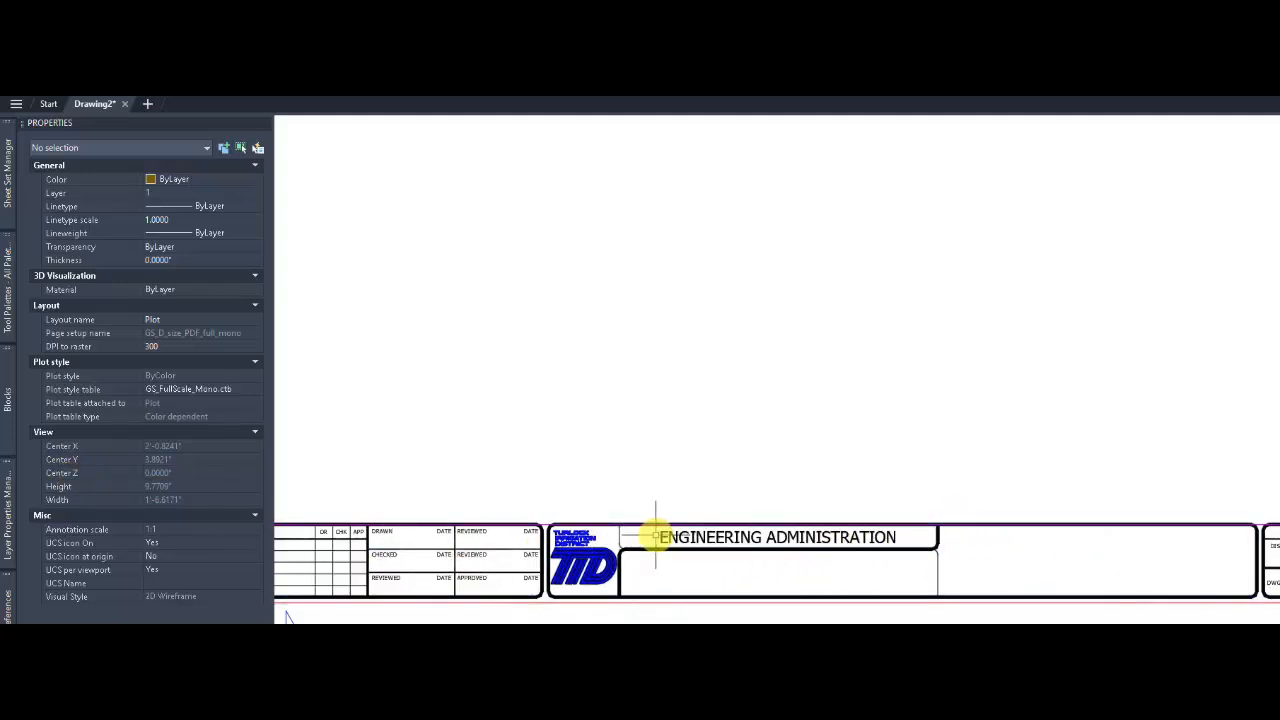
Step: Select the title block and examine its list of attributes, including TITLE1, TITLE2 and TITLE3
left_click(689, 529)
scroll(110, 577, "down", 4)
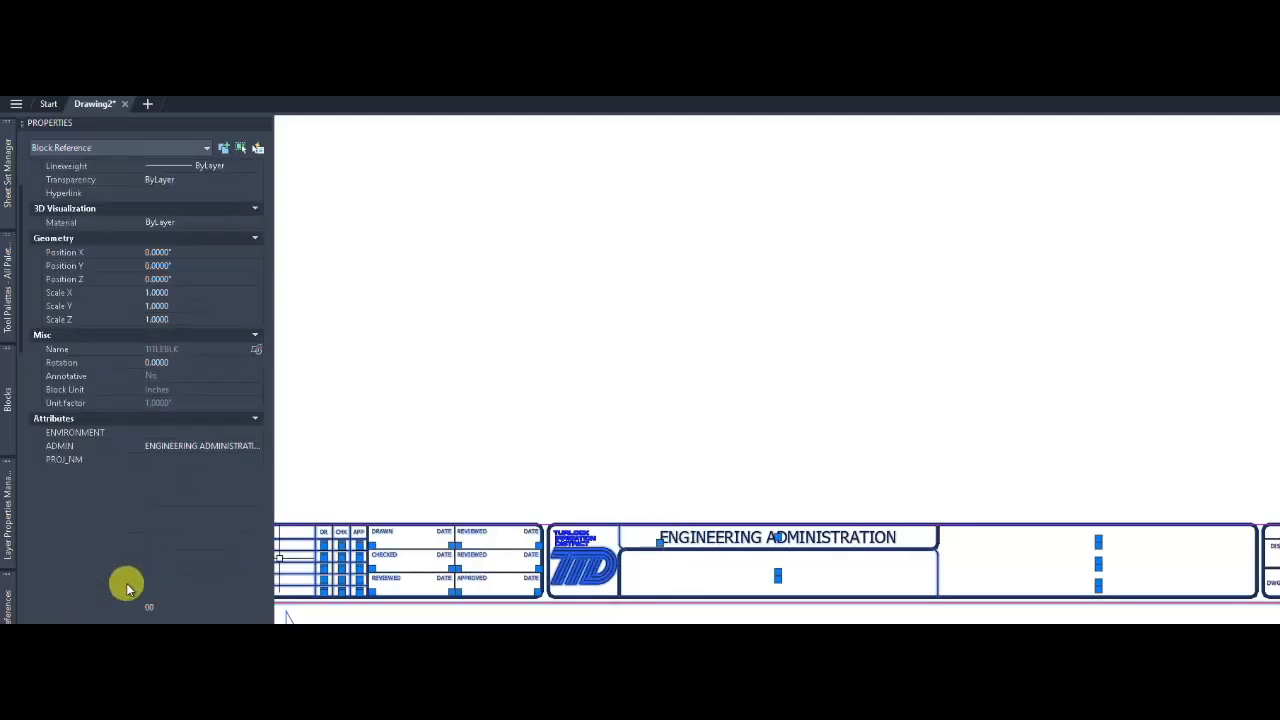
scroll(110, 577, "up", 2)
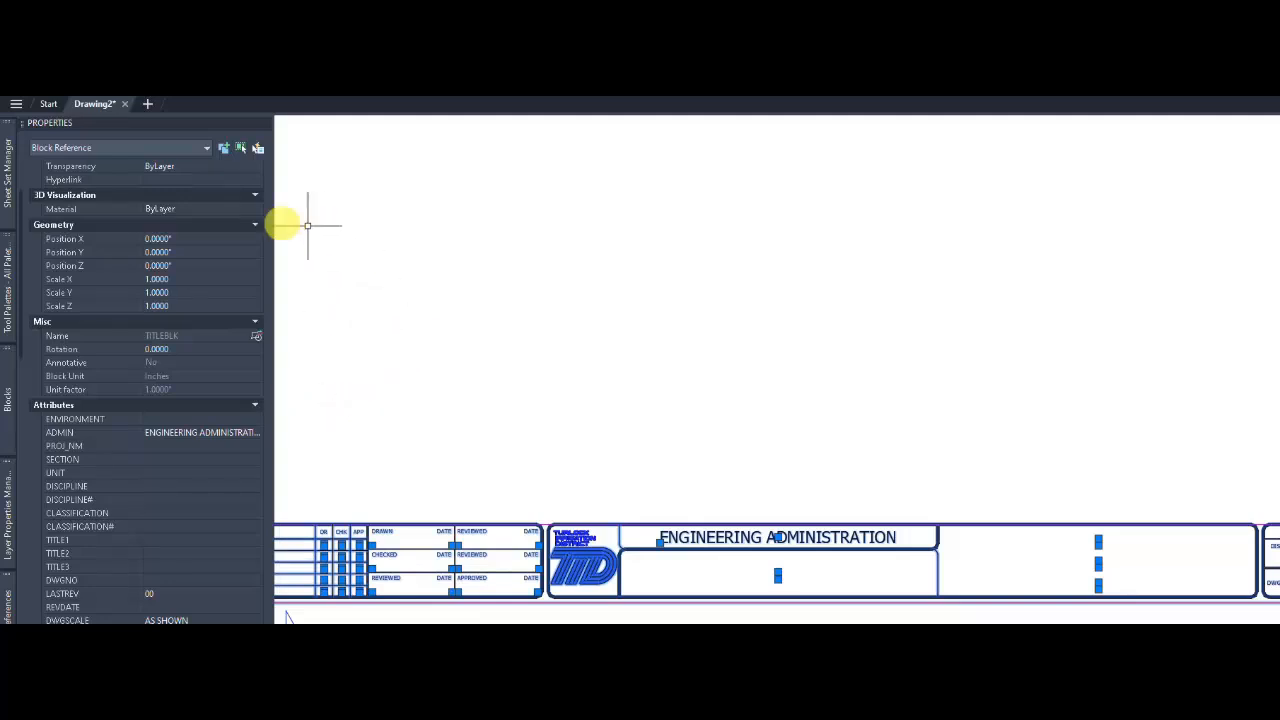
Step: Add a custom property named Title1, owned by Sheet, to the properties of New Sheet Set (4)
left_click(10, 178)
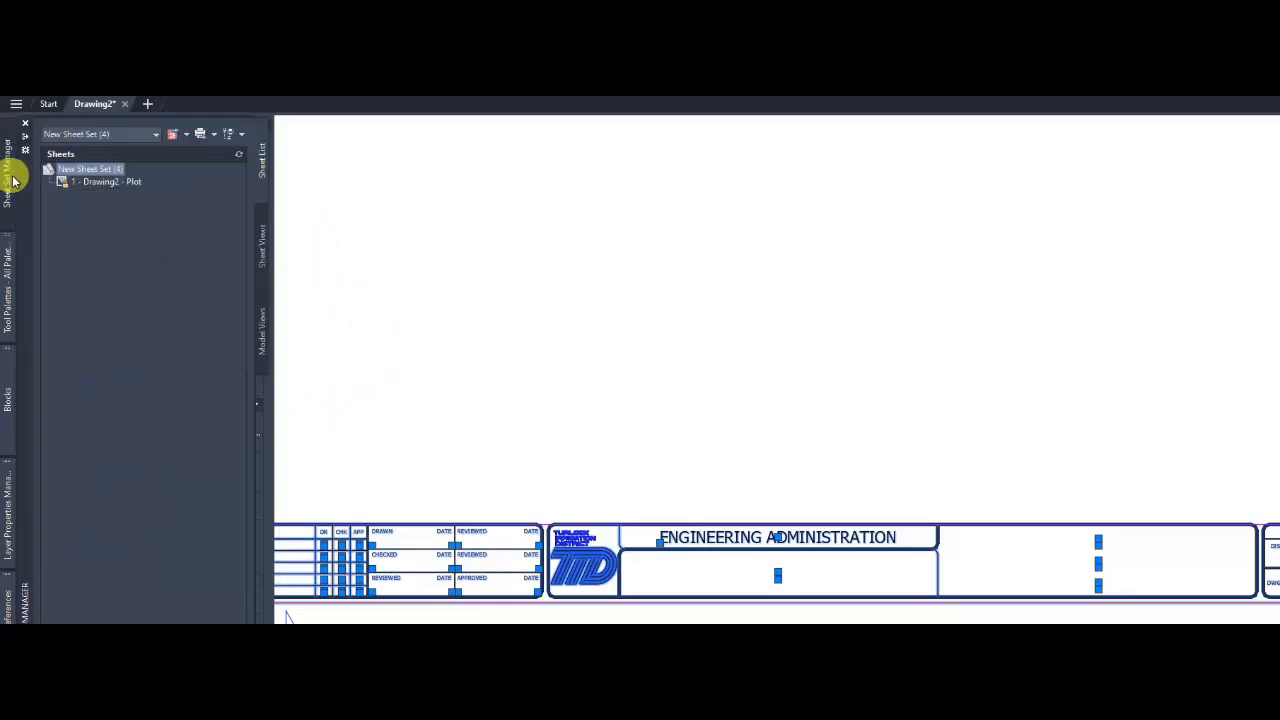
right_click(80, 172)
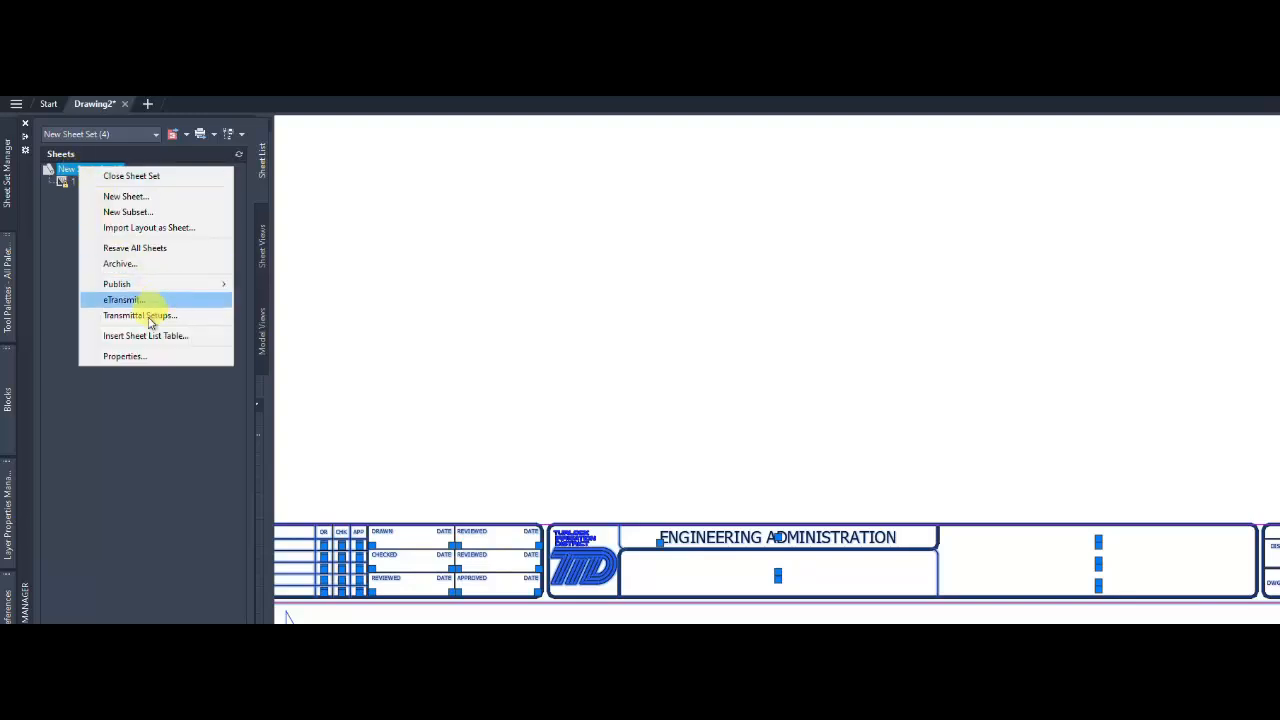
left_click(123, 358)
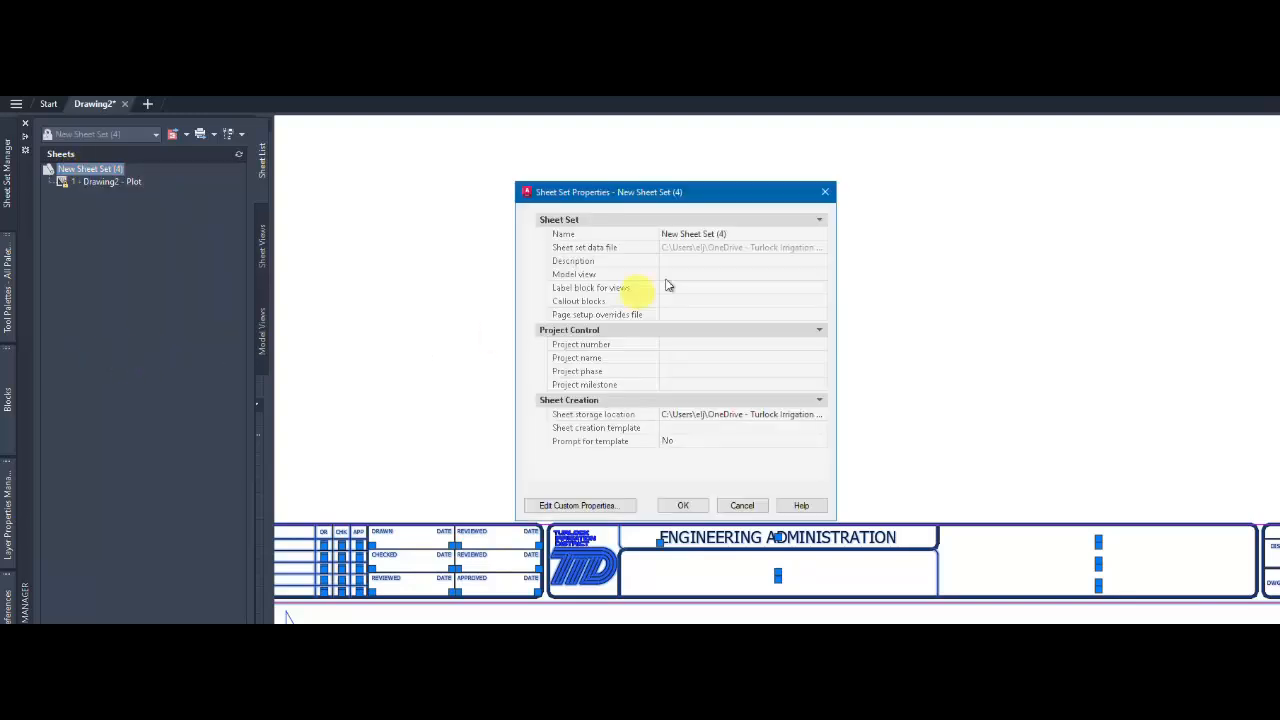
left_click(604, 507)
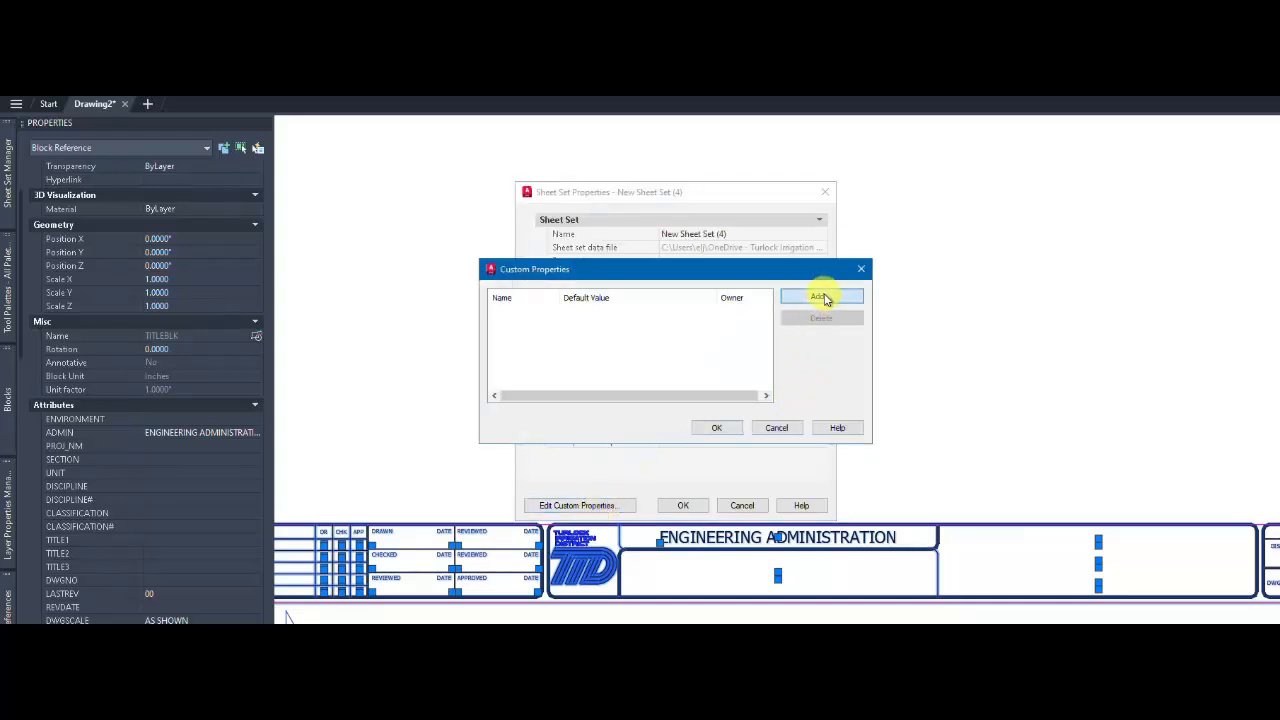
left_click(821, 300)
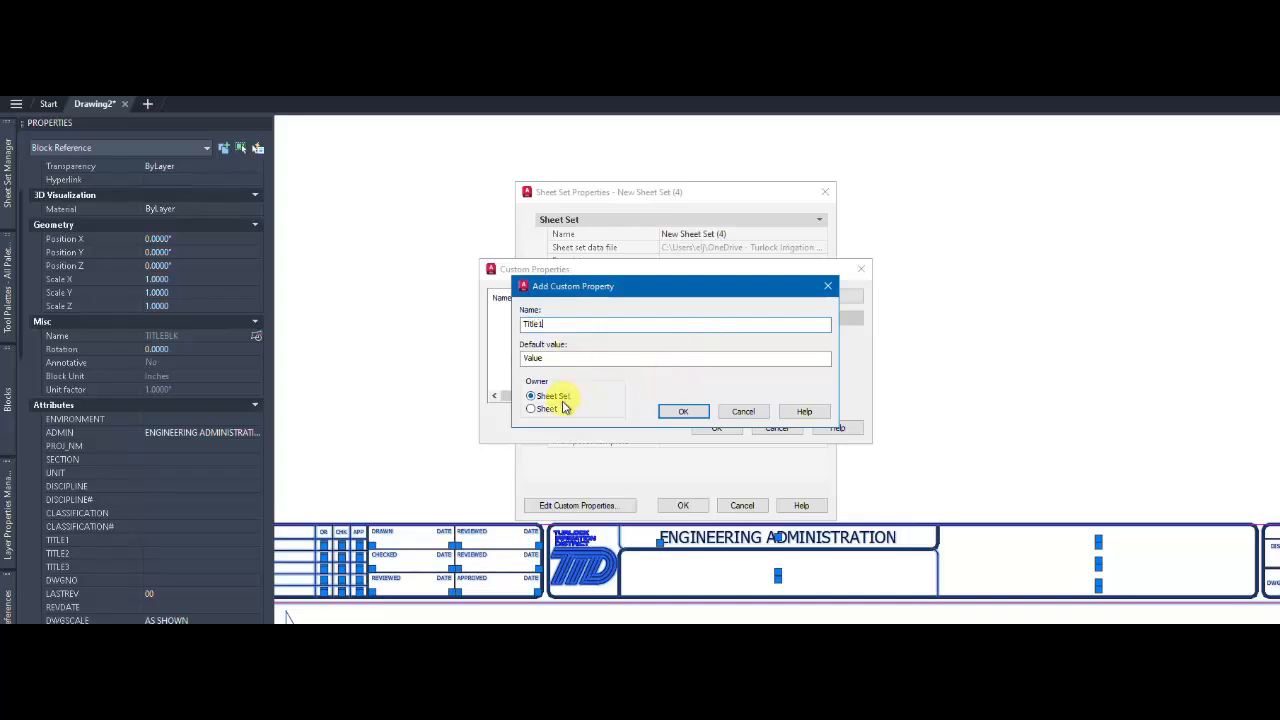
left_click(532, 410)
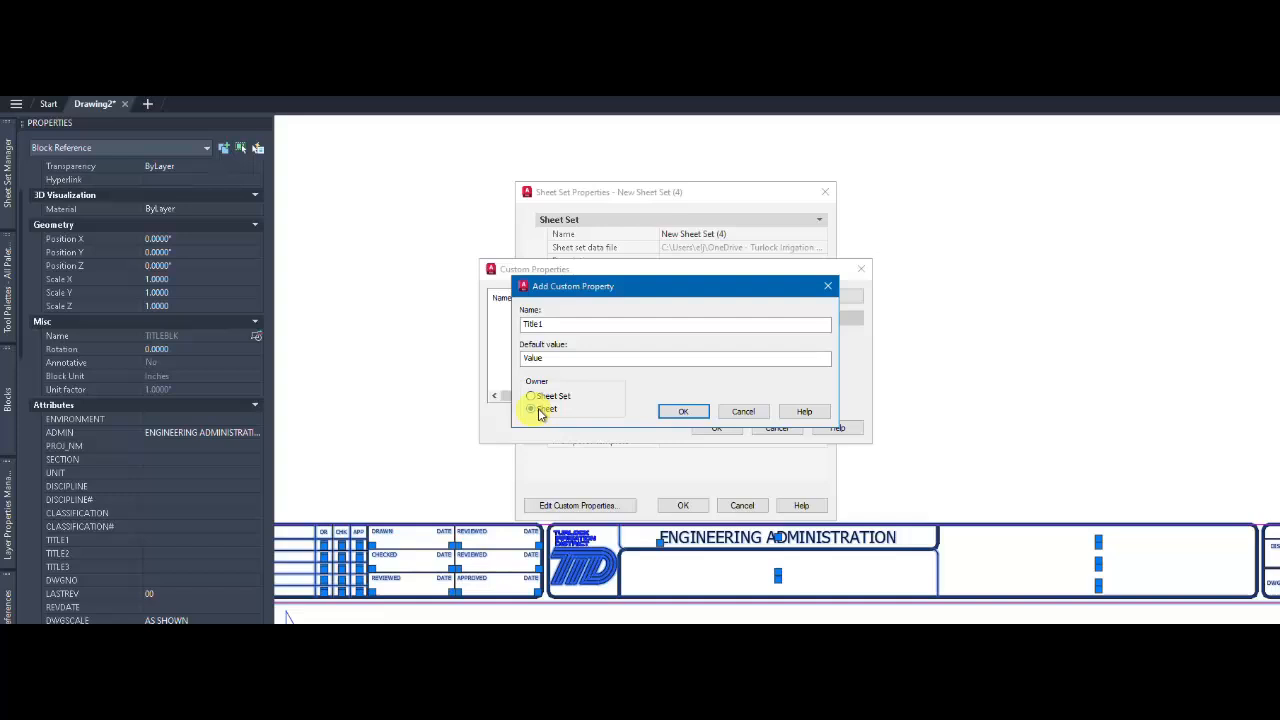
left_click(683, 413)
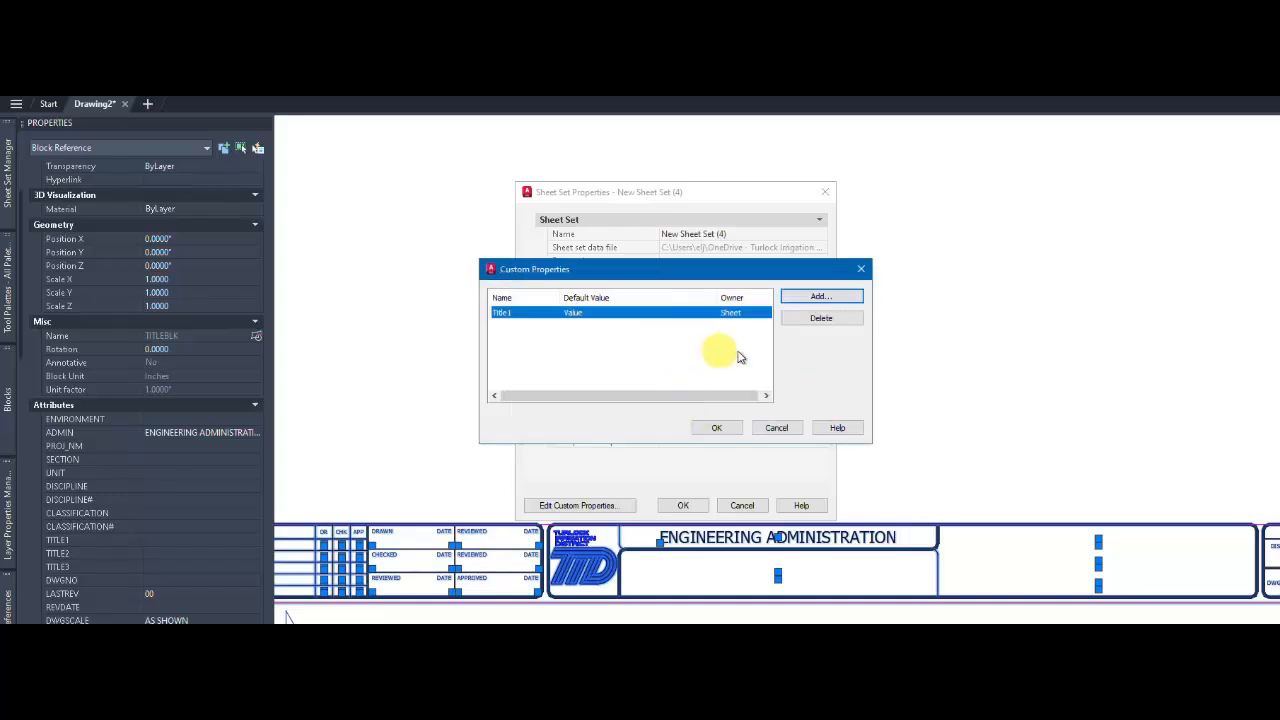
Step: Add sheet-owned custom properties named Title2 and Title3, and accept the sheet set properties
left_click(832, 298)
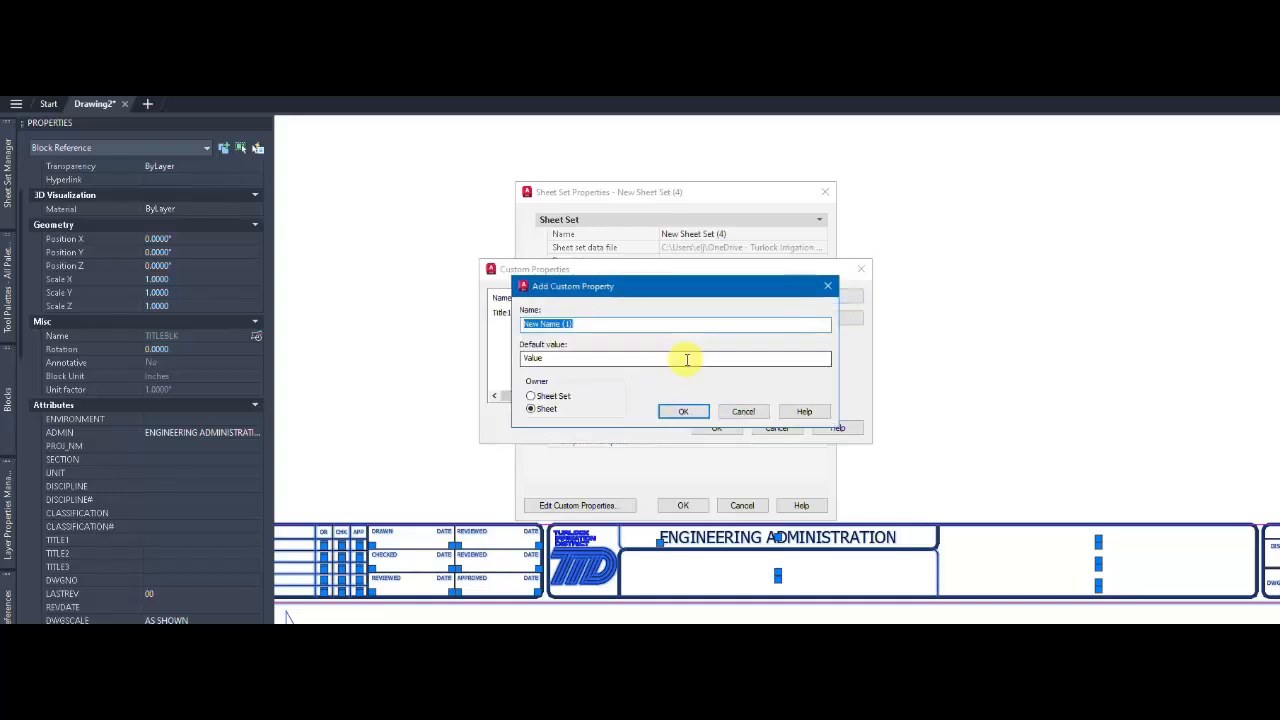
type("Title2")
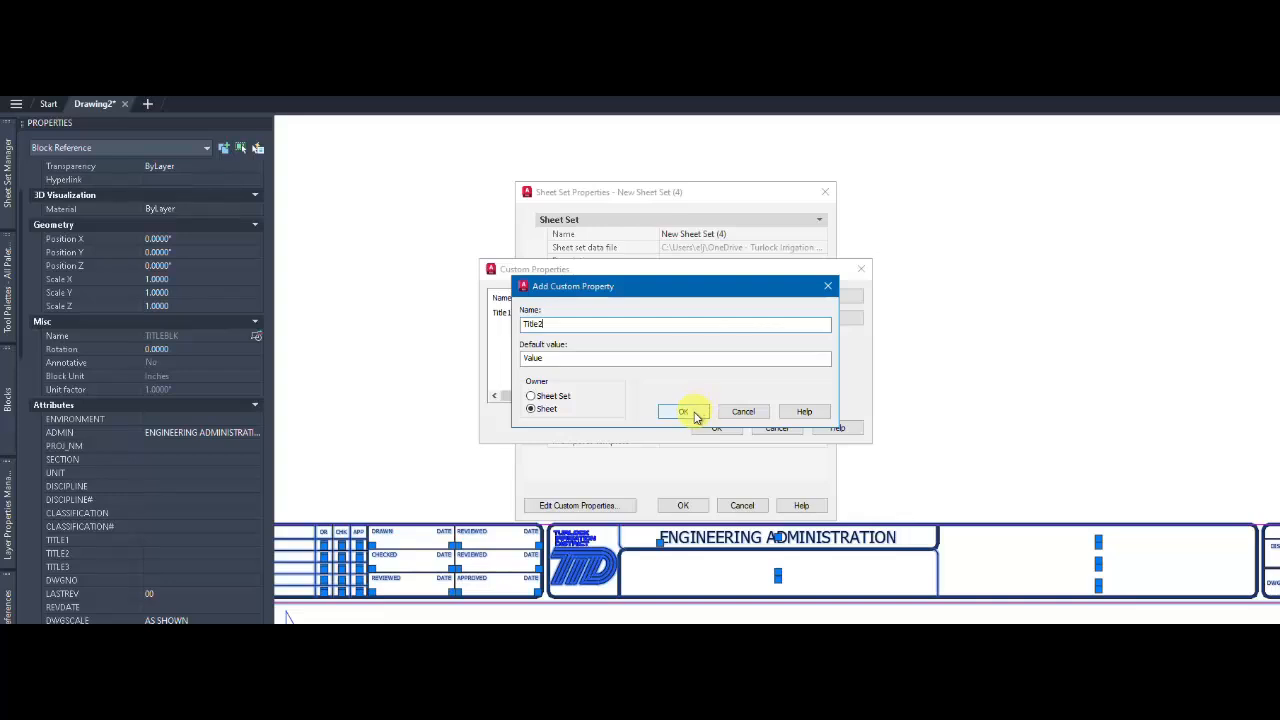
left_click(695, 416)
left_click(820, 300)
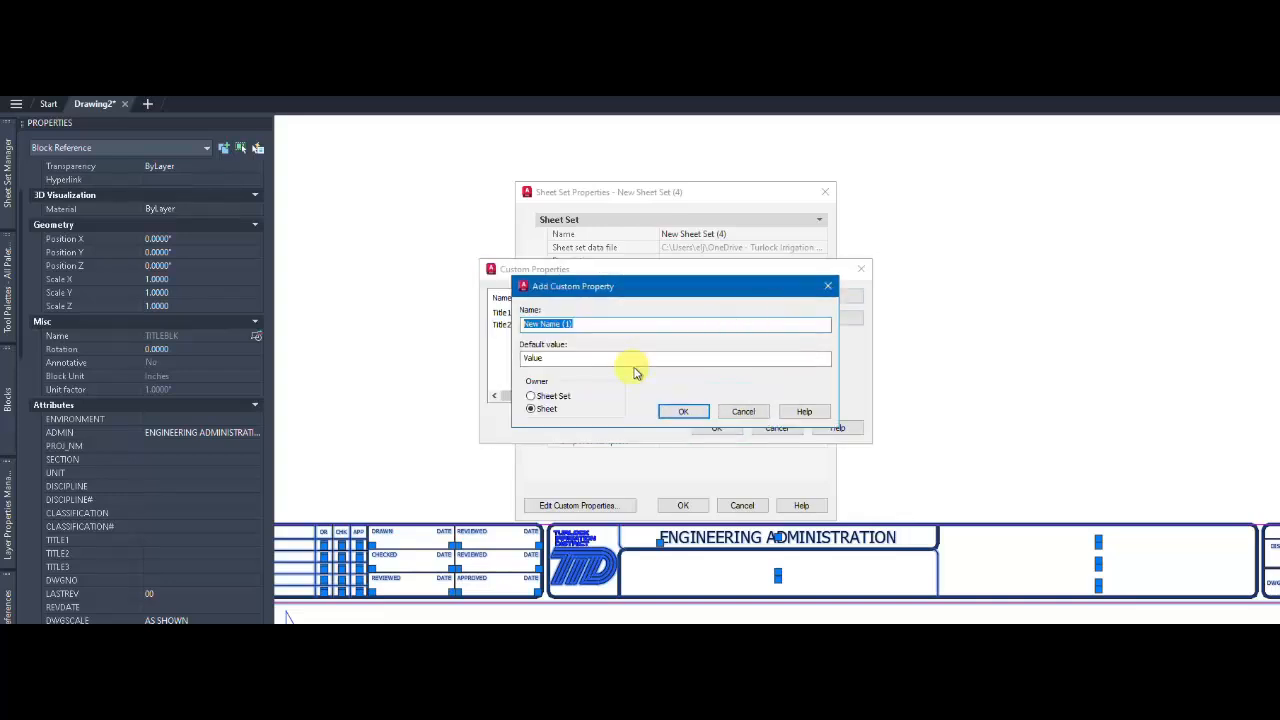
type("Ti")
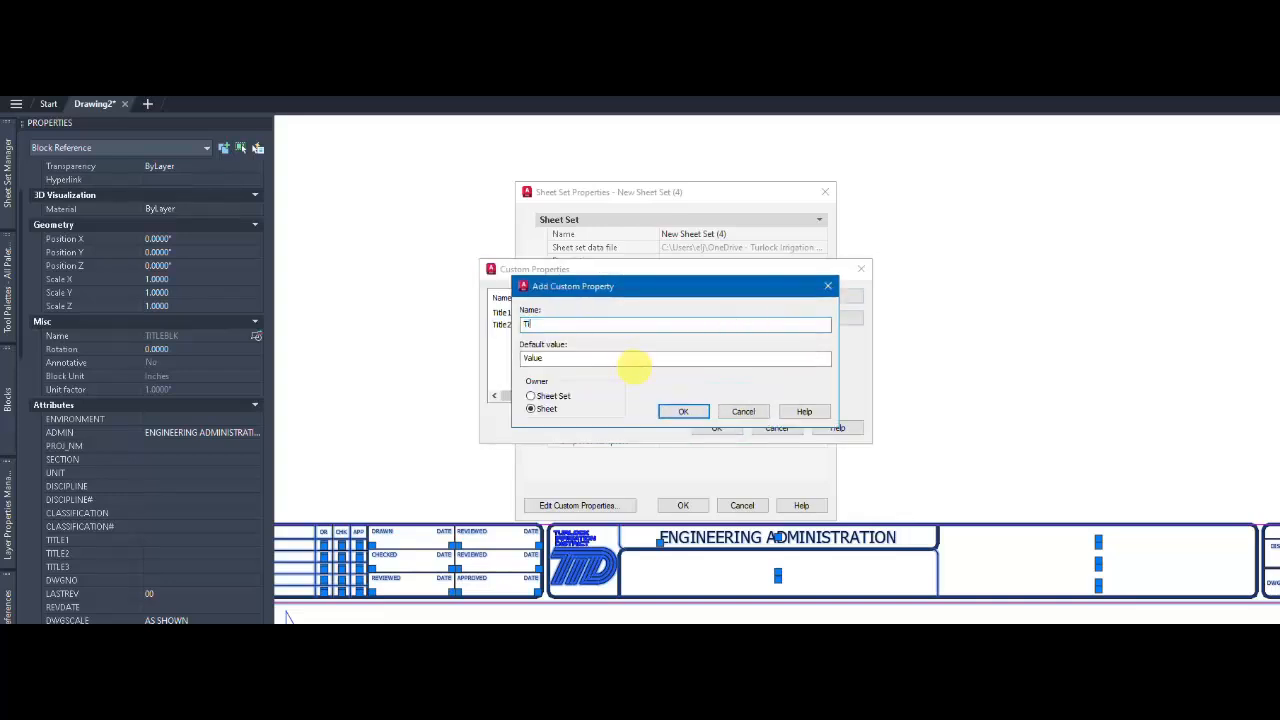
type("tle3")
left_click(680, 414)
left_click(728, 428)
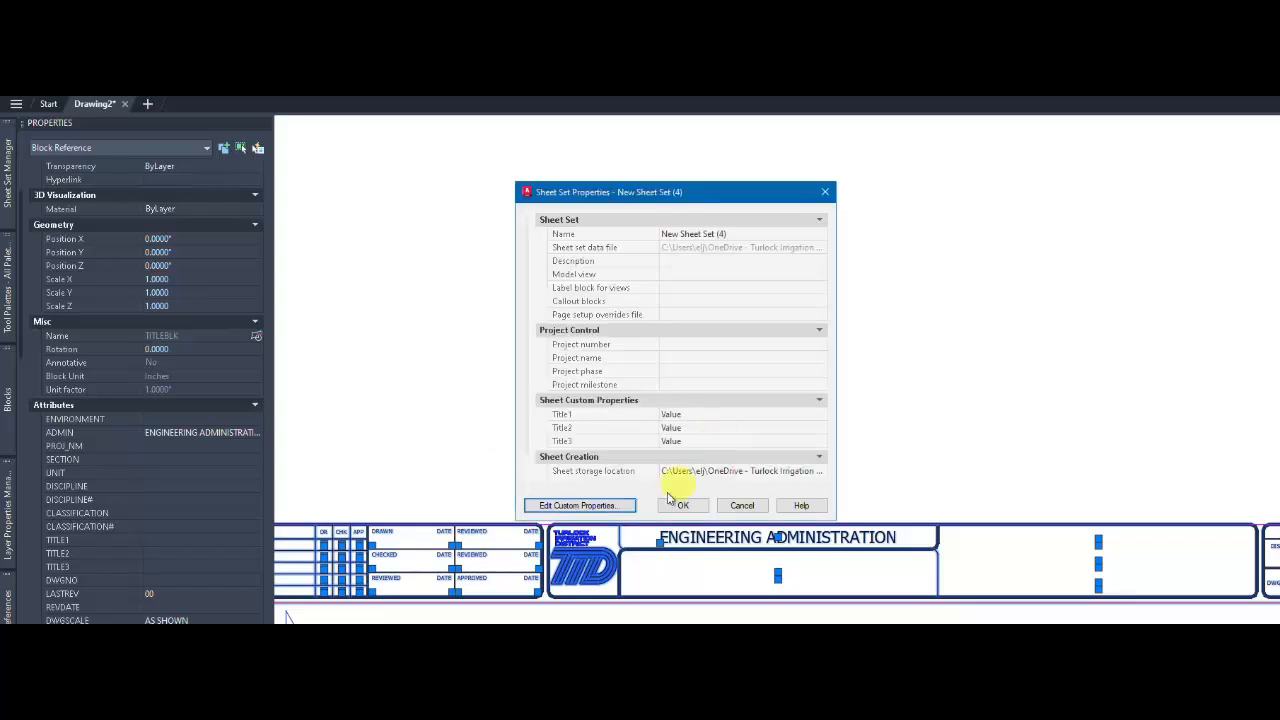
left_click(684, 506)
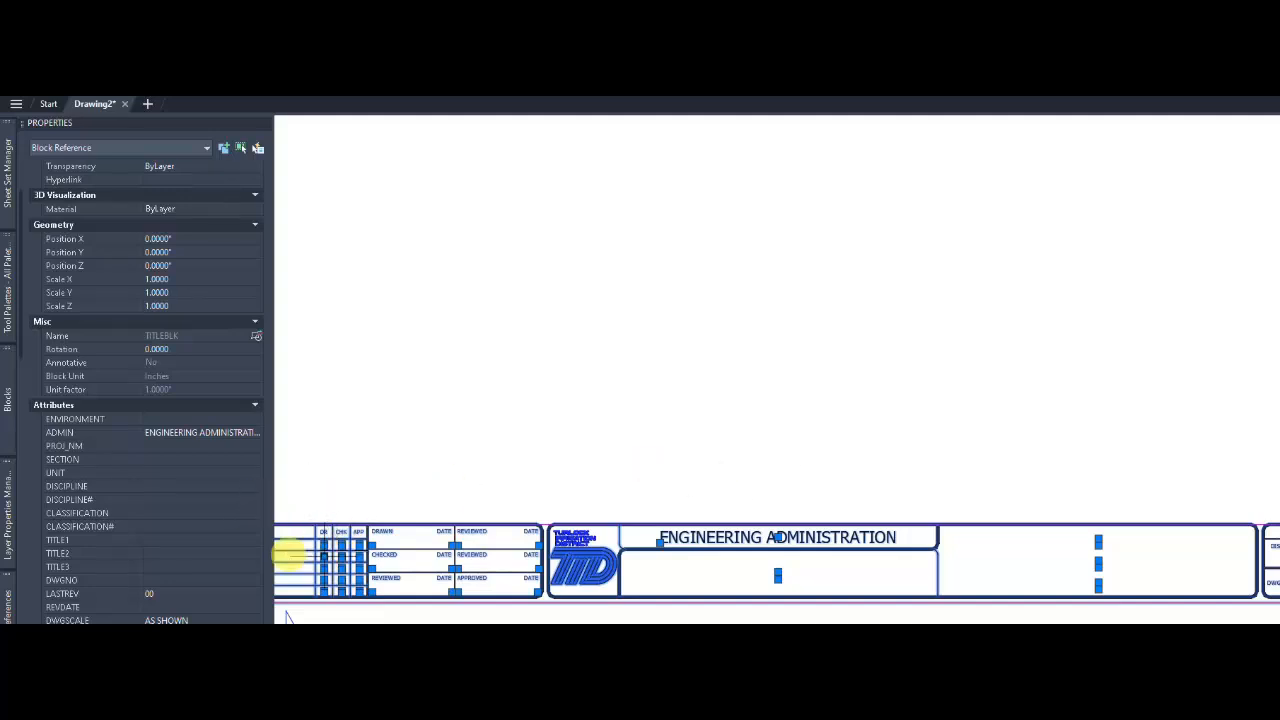
Step: Inspect the TITLE1 attribute's value field on the title block
left_click(155, 540)
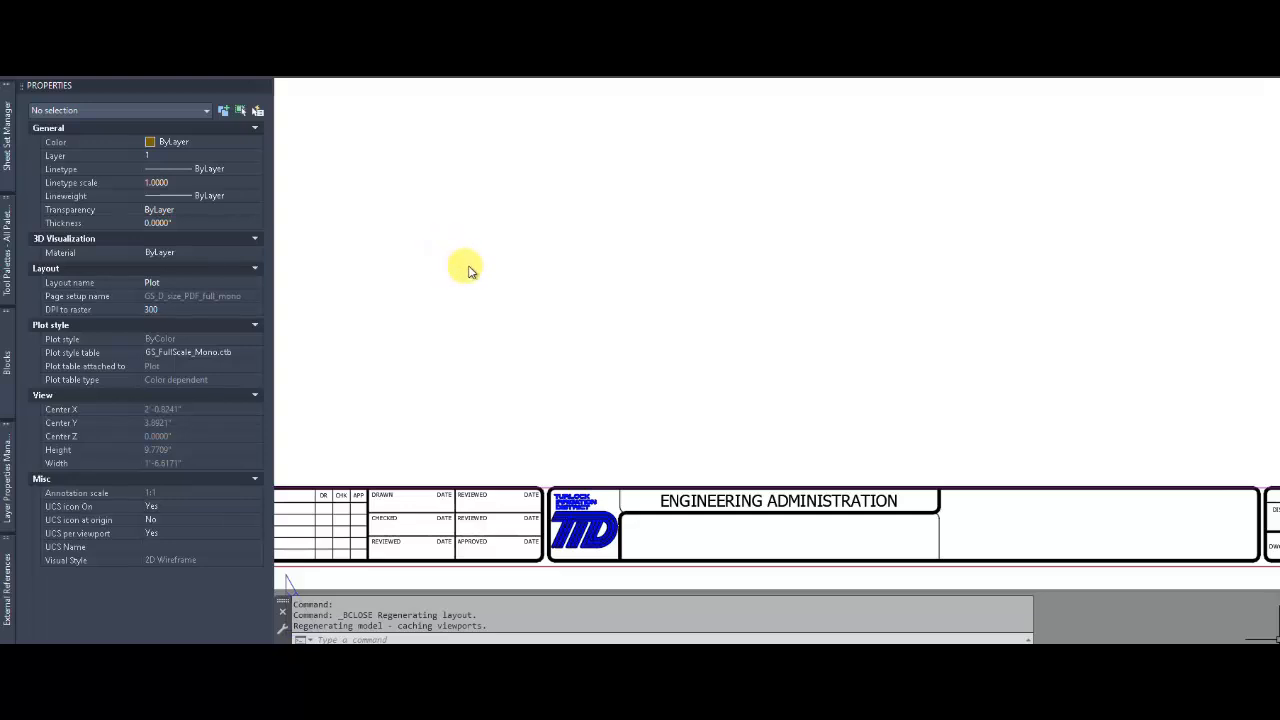
left_click(888, 505)
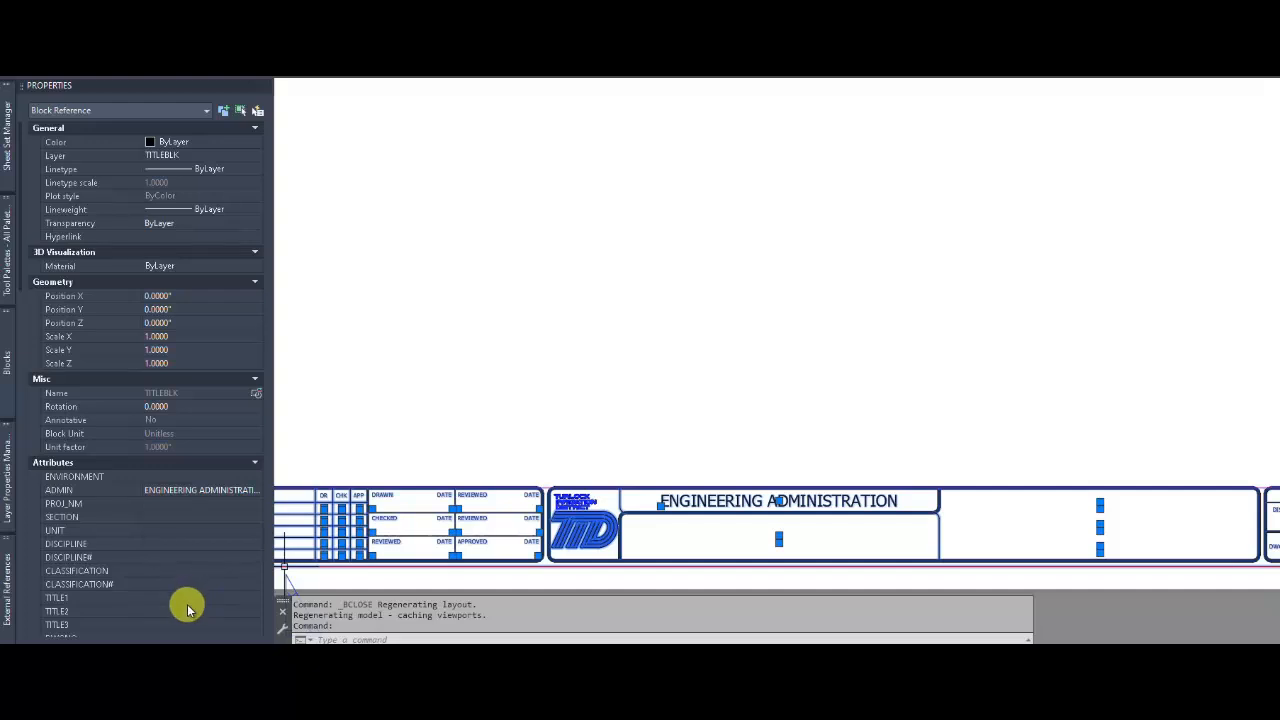
left_click(194, 597)
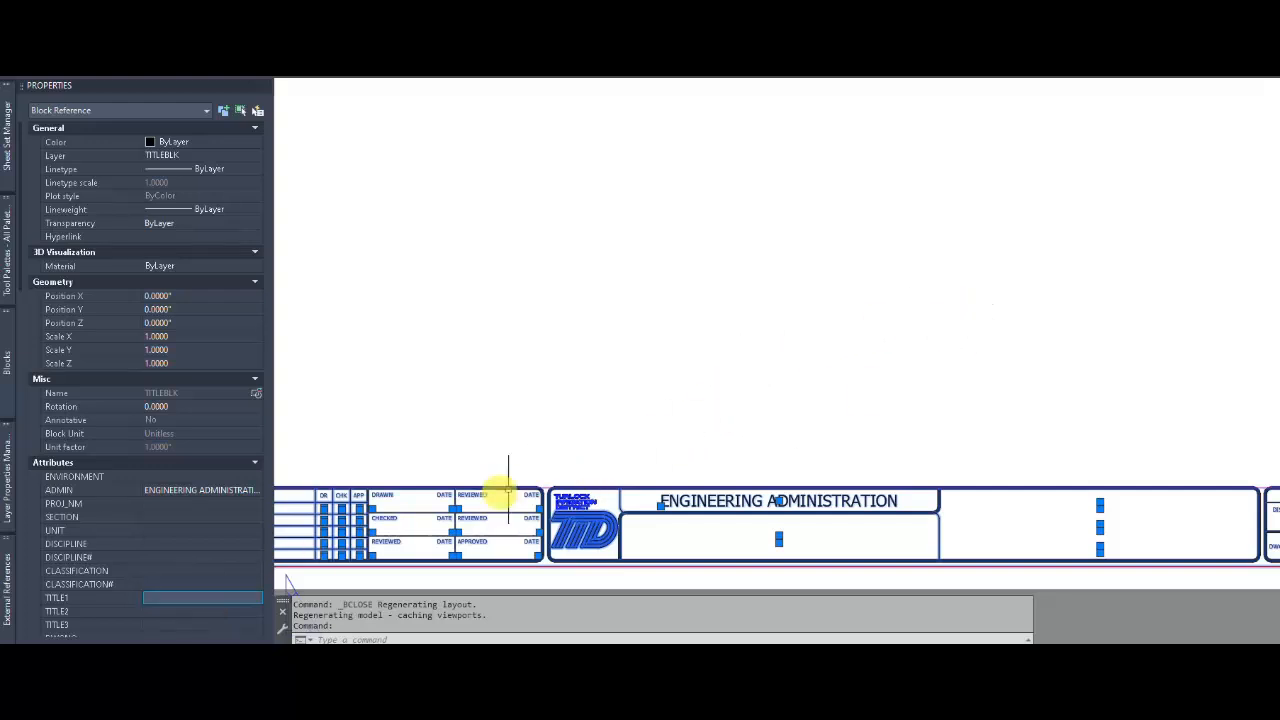
Step: Open the title block in the Block Editor at its title attribute area
right_click(460, 497)
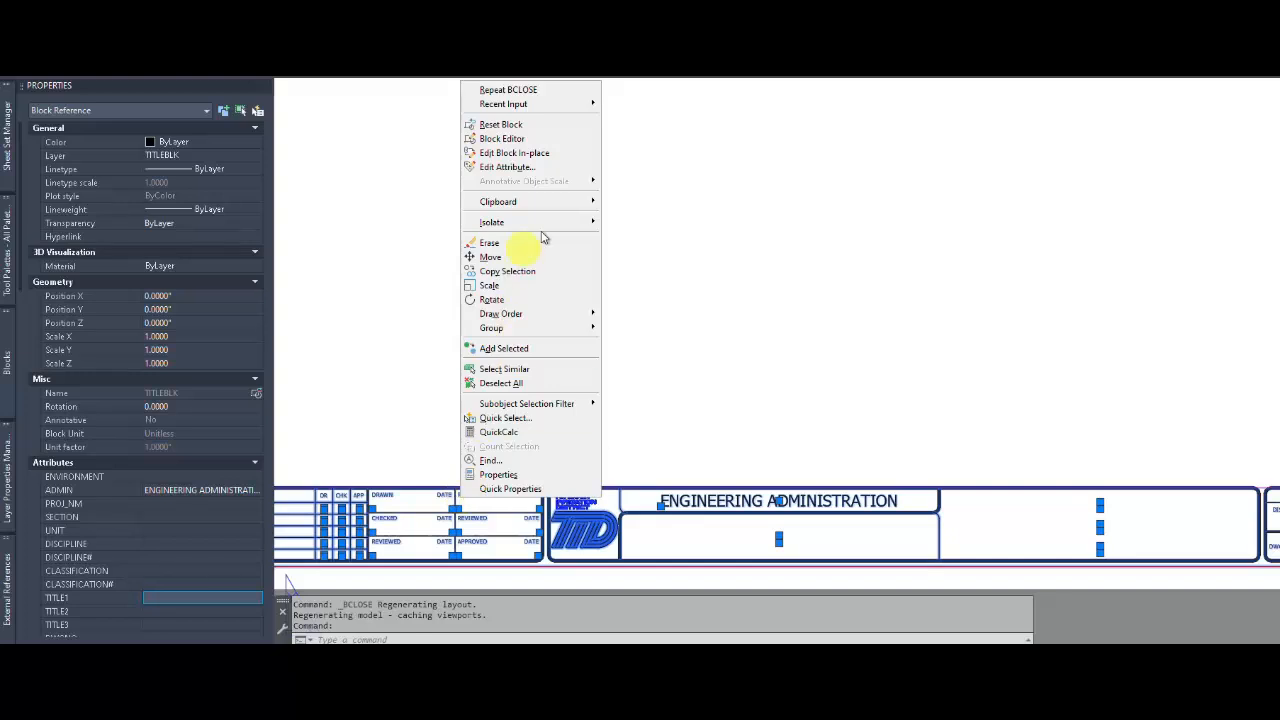
left_click(525, 141)
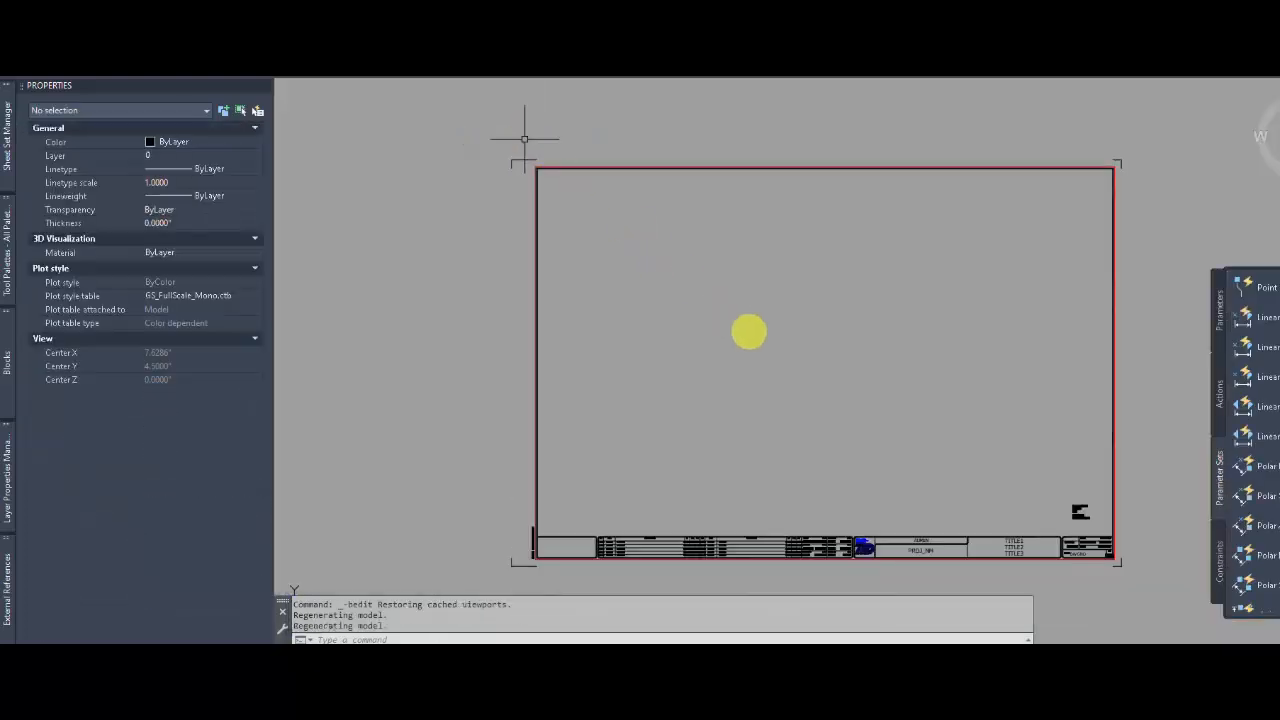
scroll(1043, 518, "up", 4)
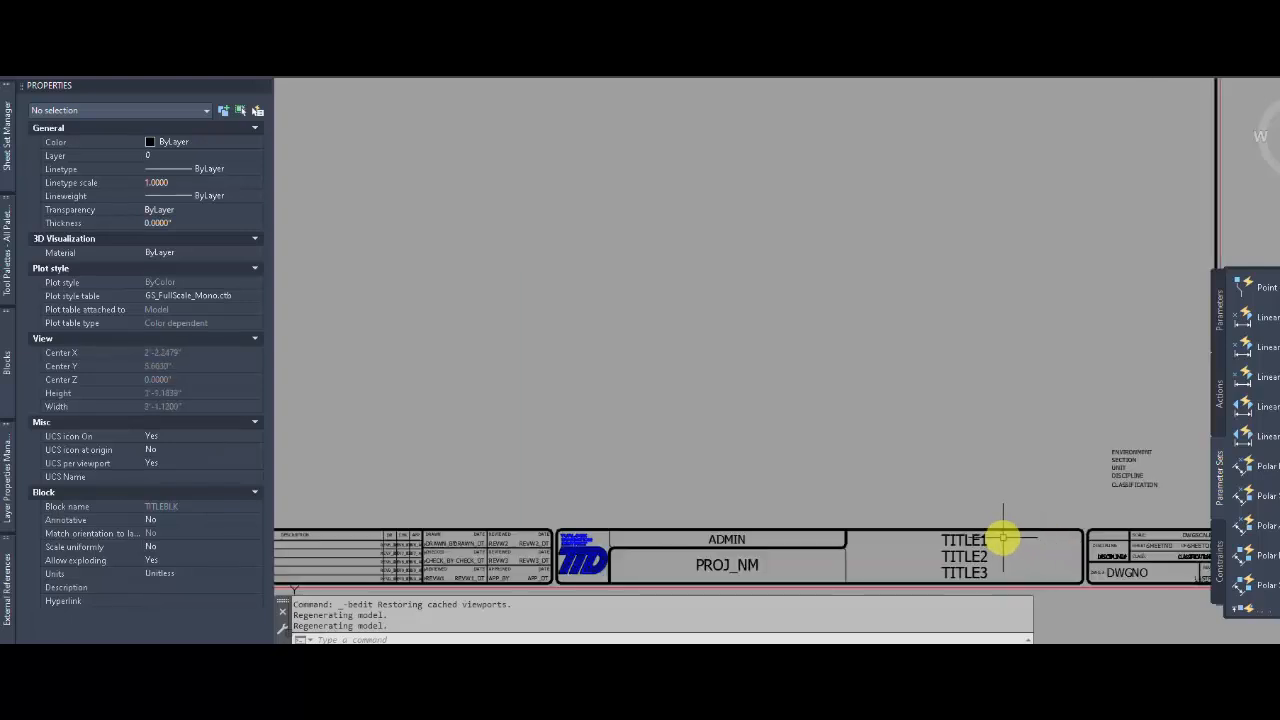
Step: Set Multiple lines to Yes for the TITLE1, TITLE2 and TITLE3 attribute definitions, and close the Block Editor saving the changes
left_click_drag(1000, 536, 943, 566)
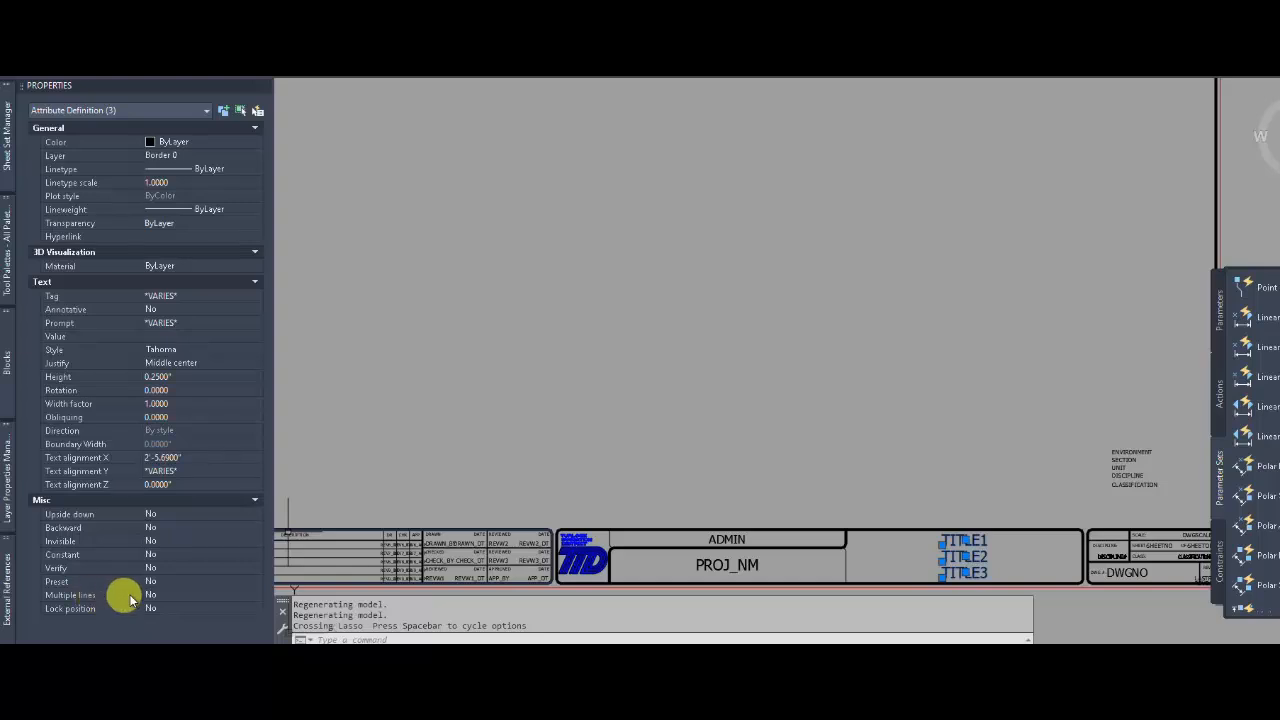
left_click(178, 596)
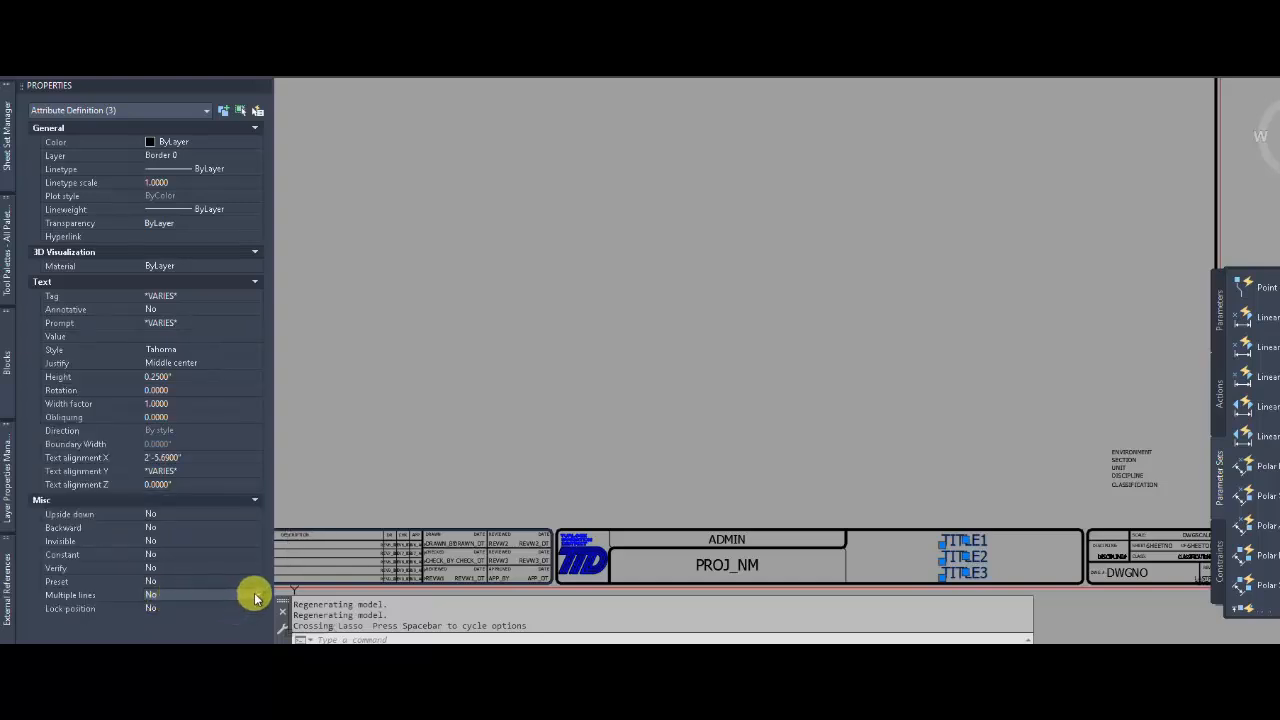
left_click(254, 594)
left_click(194, 607)
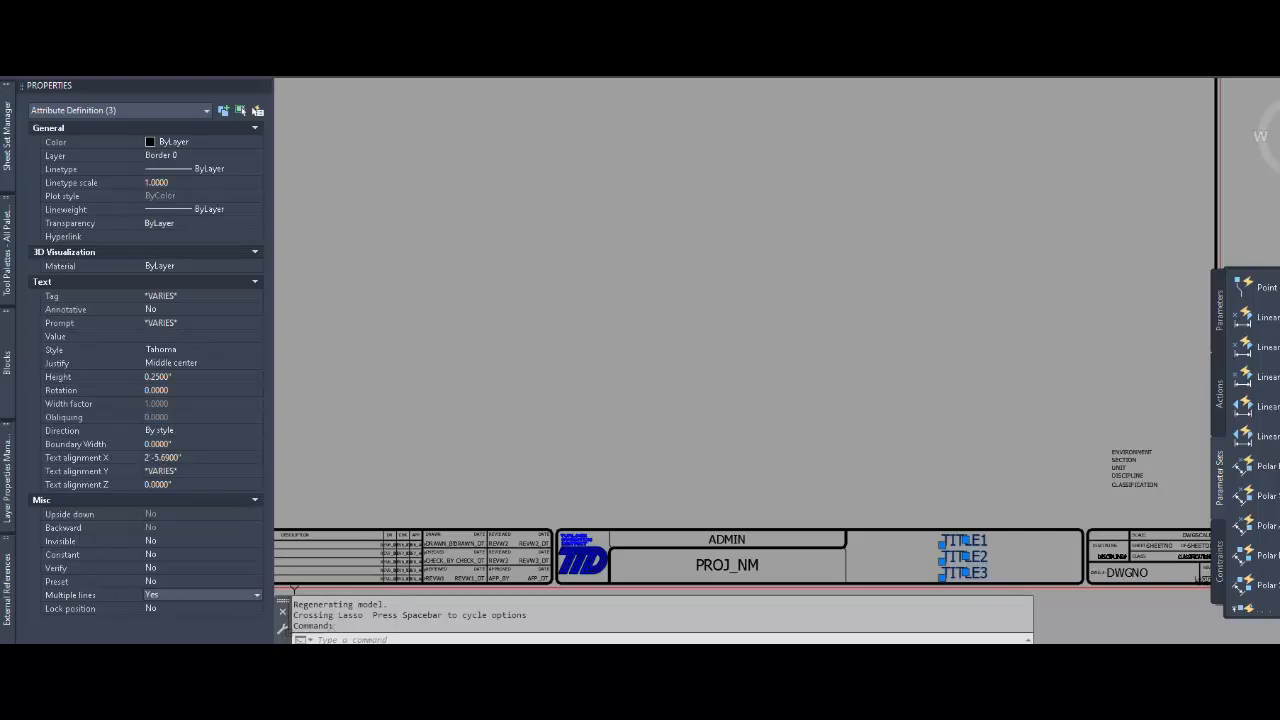
left_click(900, 50)
left_click(697, 284)
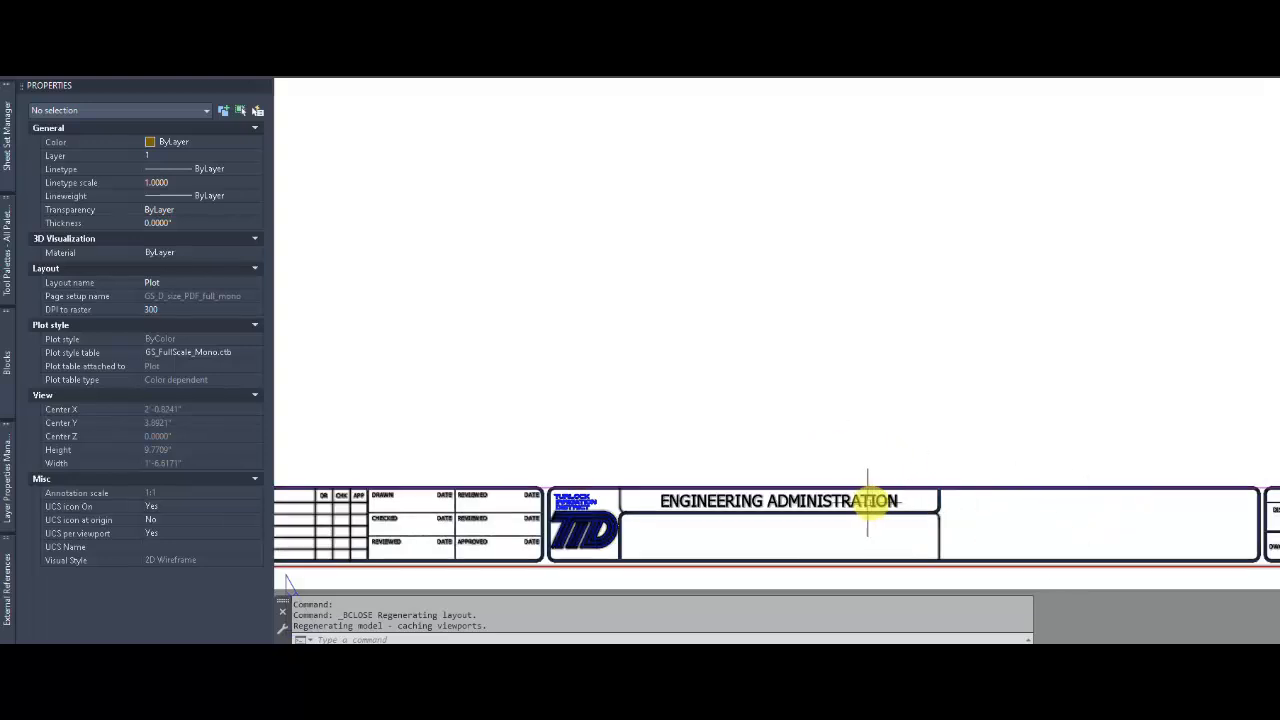
Step: Check the TITLE1 attribute's value field on the edited title block, and clear the selection
mouse_move(893, 501)
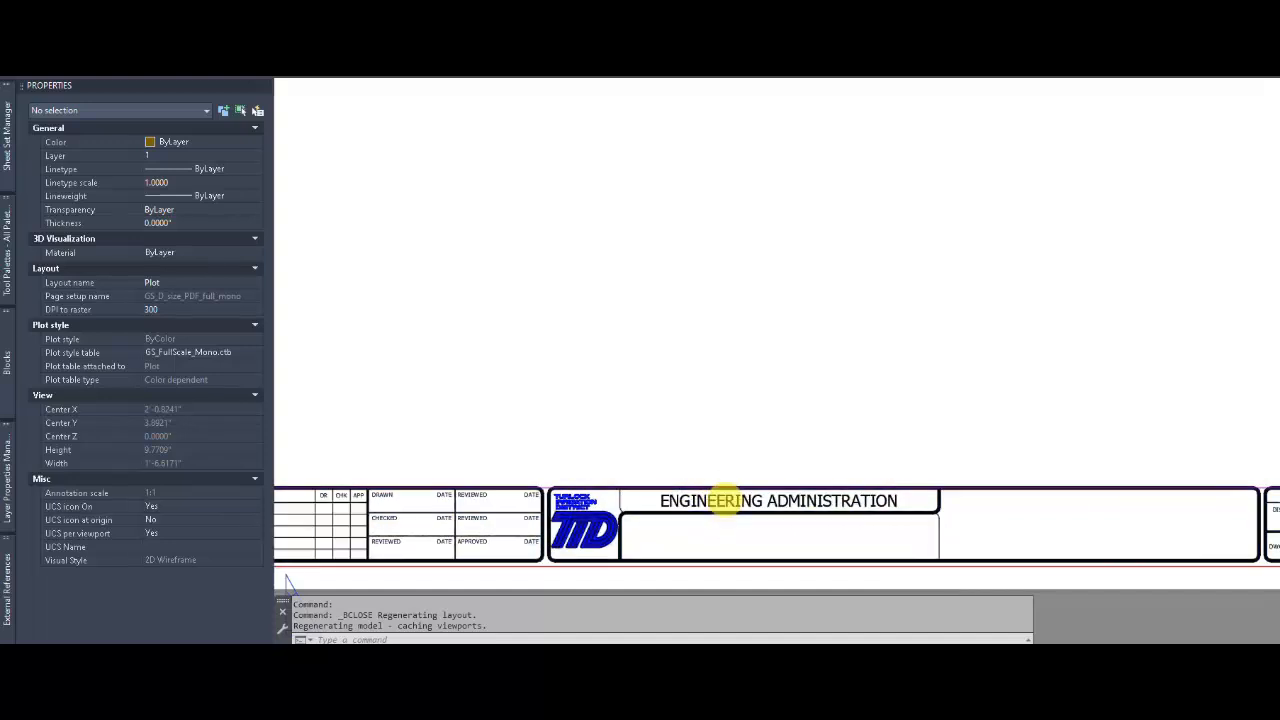
left_click(727, 500)
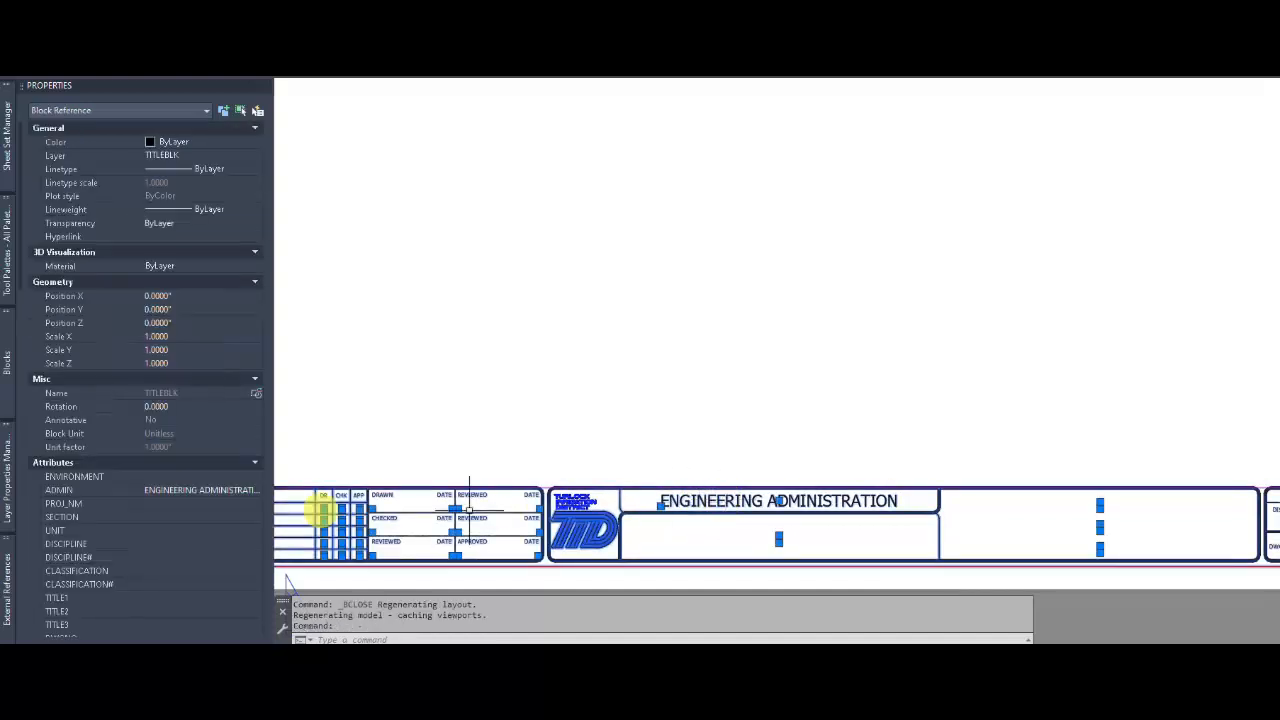
left_click(163, 597)
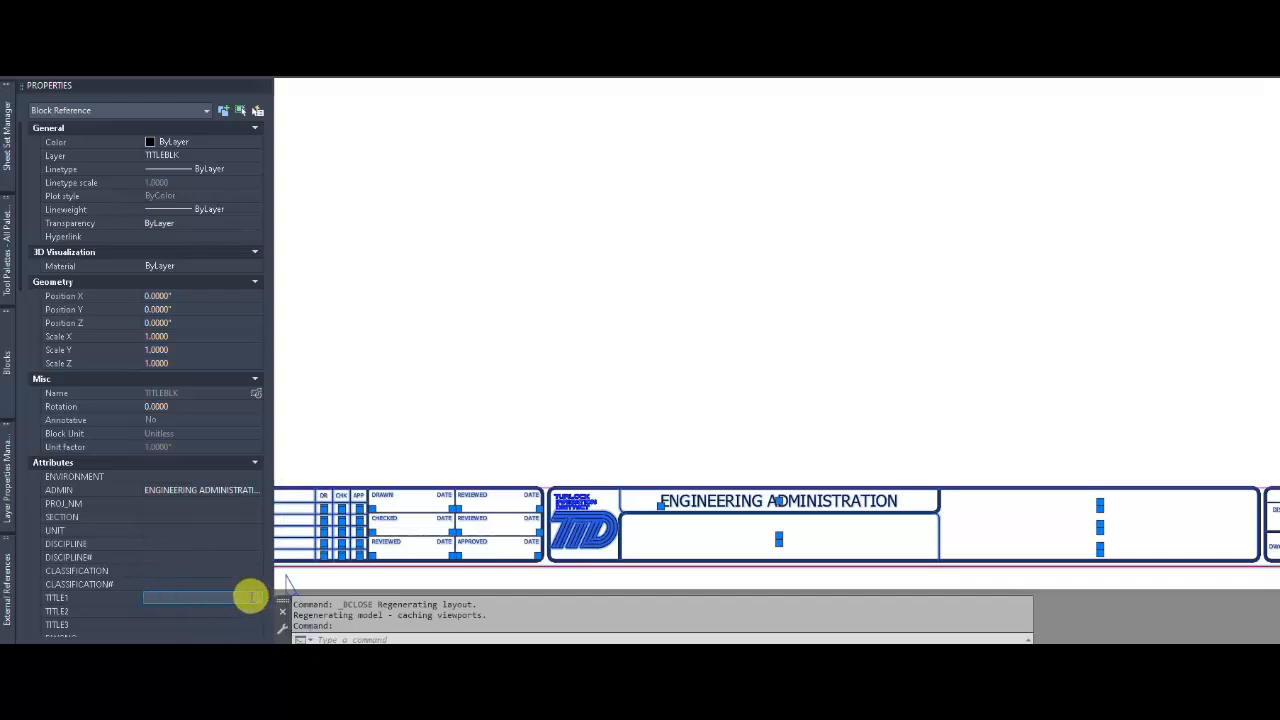
key("Escape")
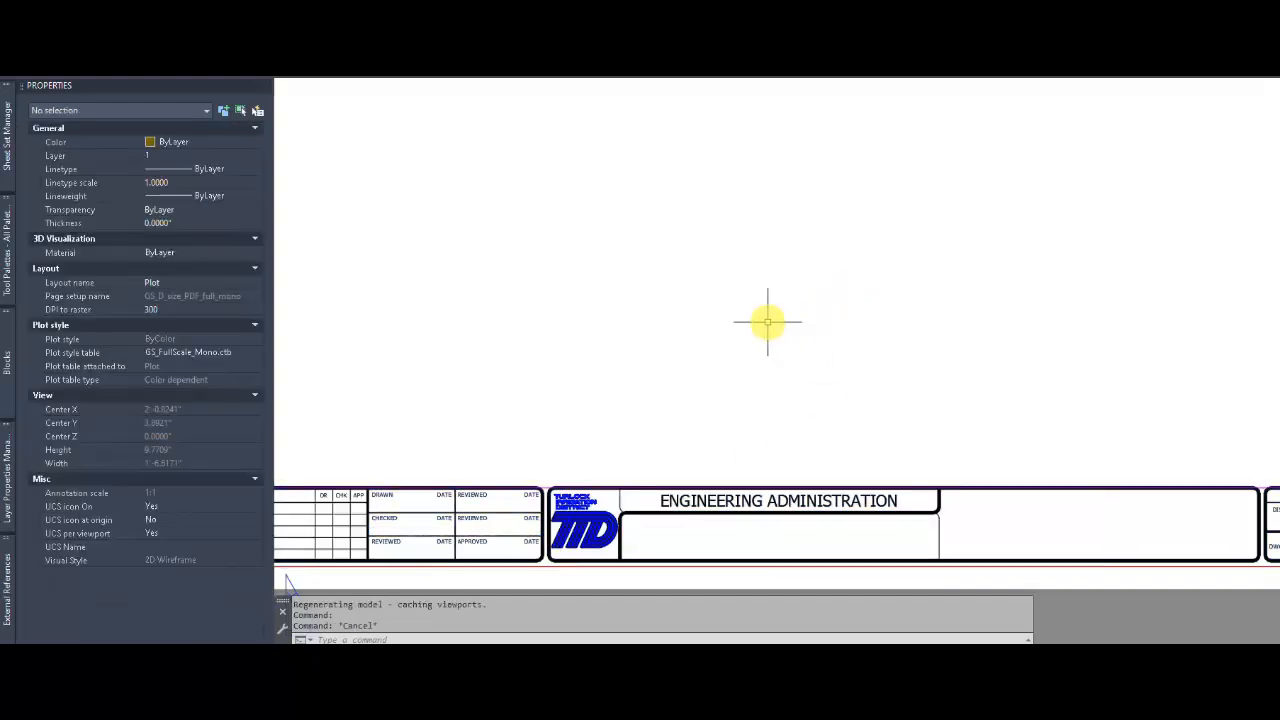
Step: Synchronize the attributes of the TITLEBLK block with ATTSYNC
type("ATT")
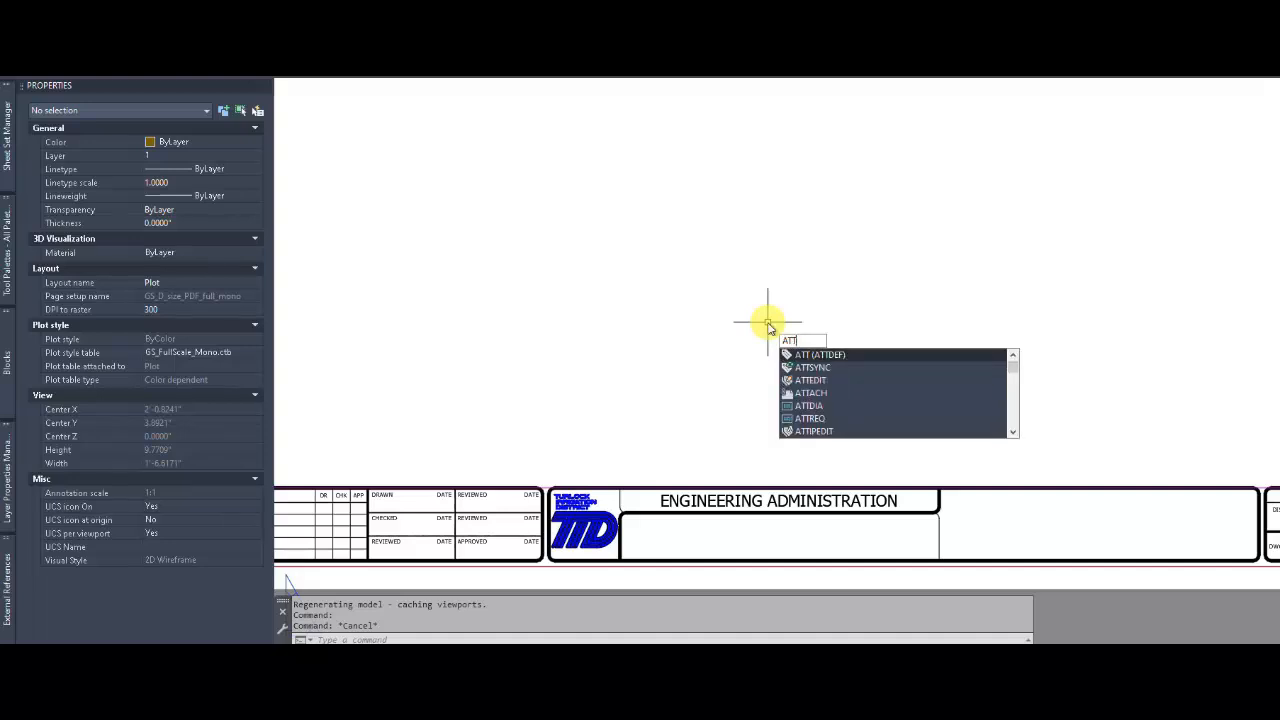
type("SYNC")
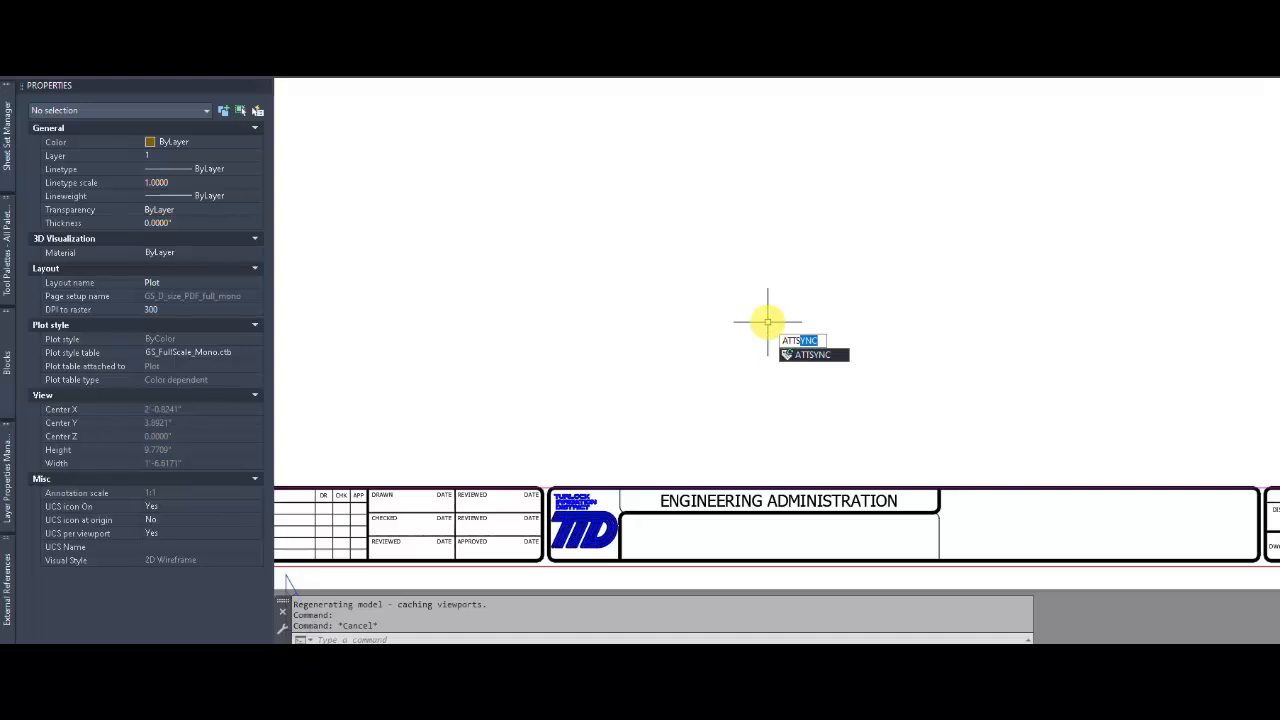
key("Return")
key("Return")
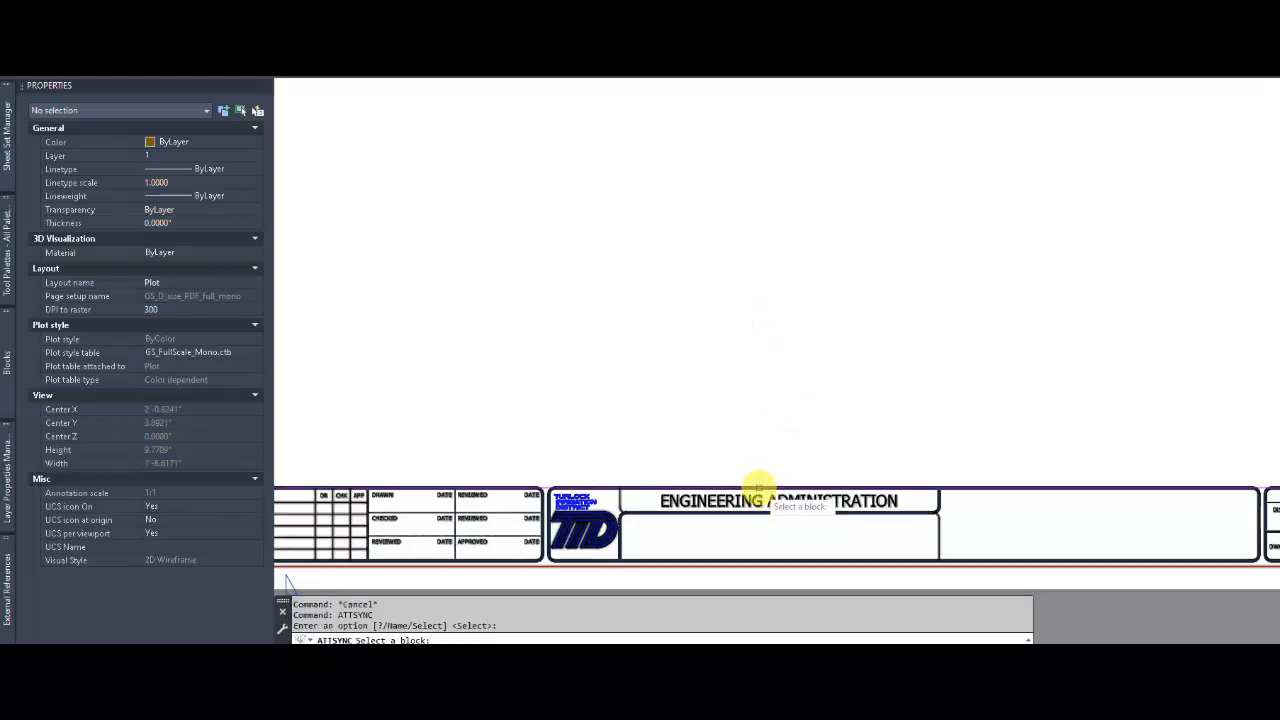
left_click(764, 500)
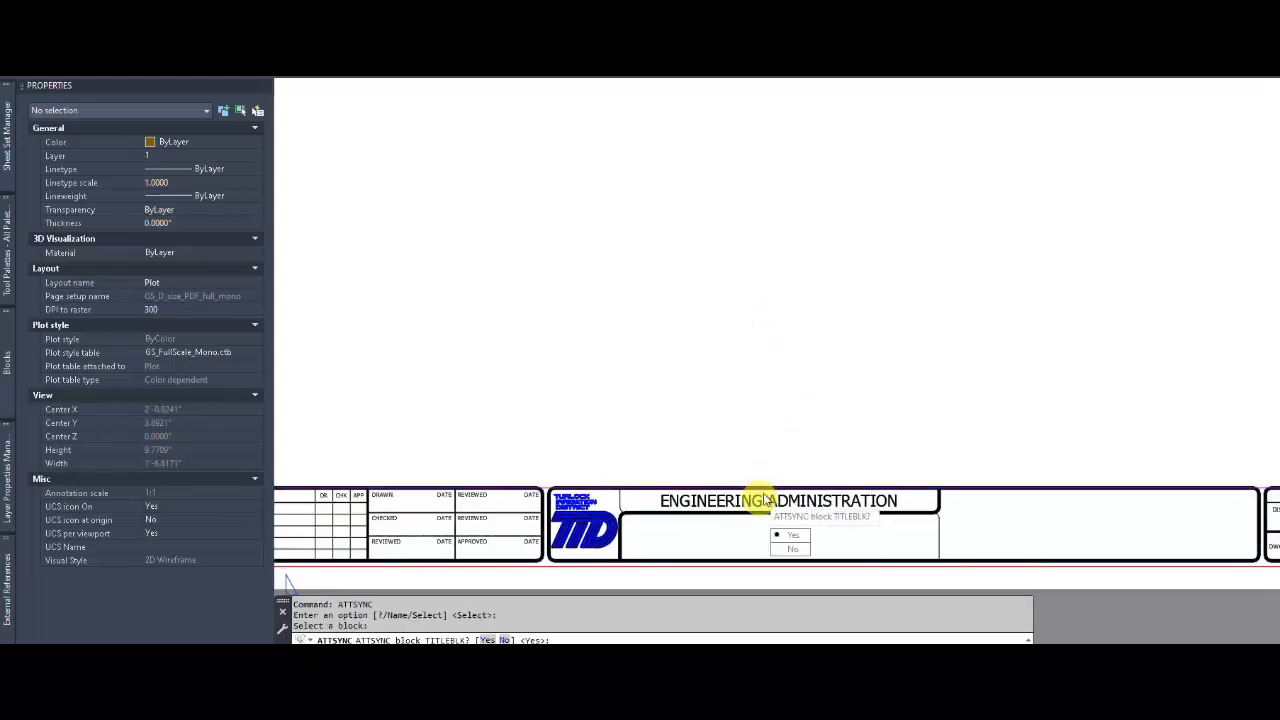
left_click(799, 537)
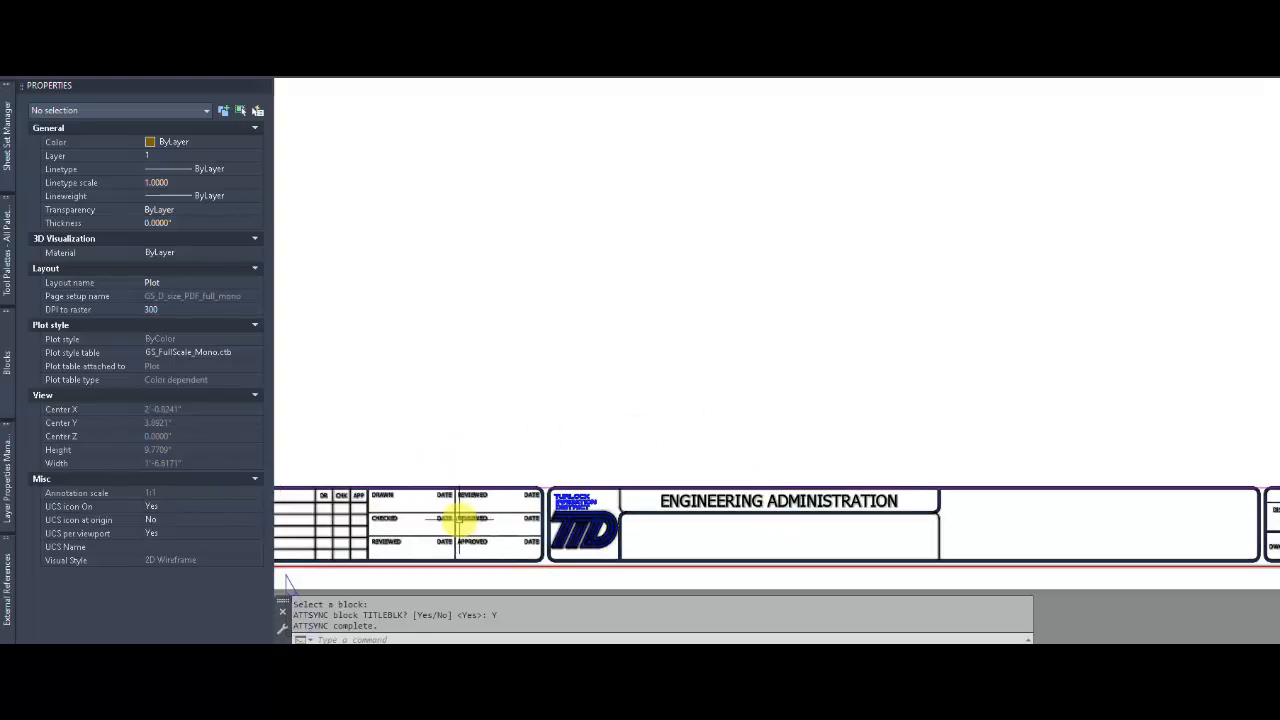
Step: Insert a CurrentSheetCustom field for the Title1 property in Uppercase format as the title block's TITLE1 attribute value
left_click(672, 503)
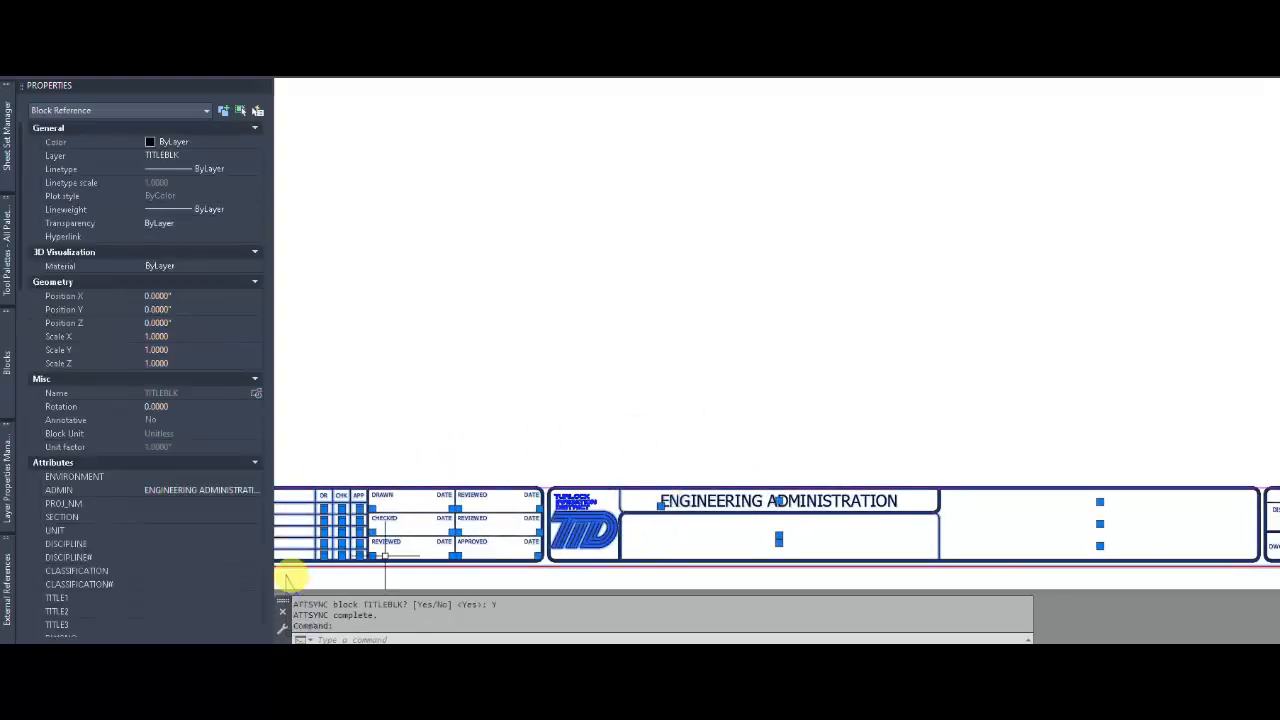
left_click(188, 599)
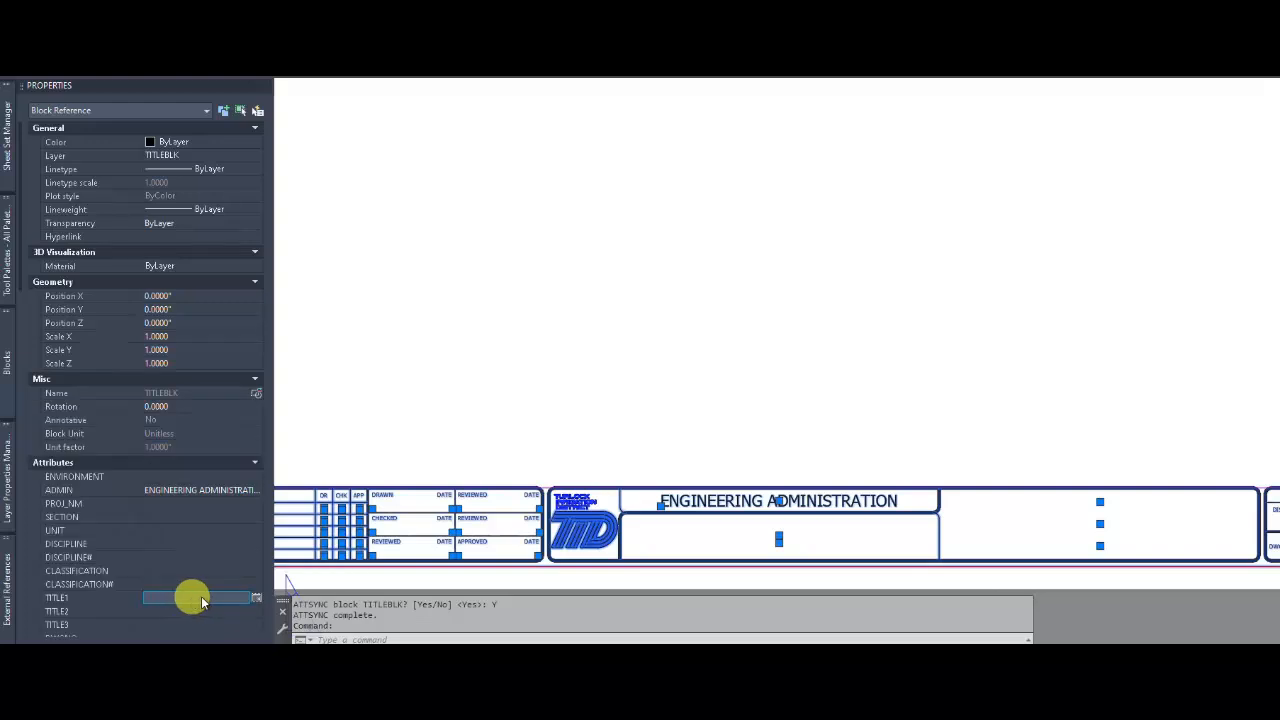
left_click(257, 598)
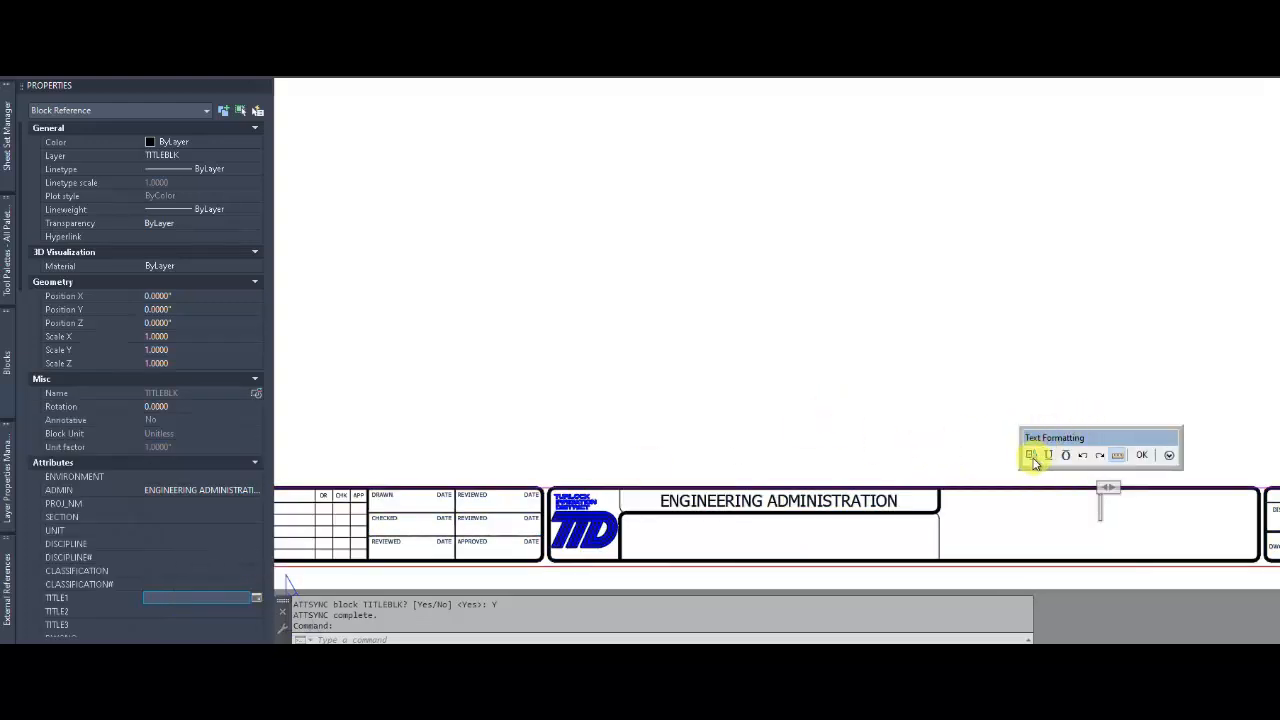
left_click(1031, 456)
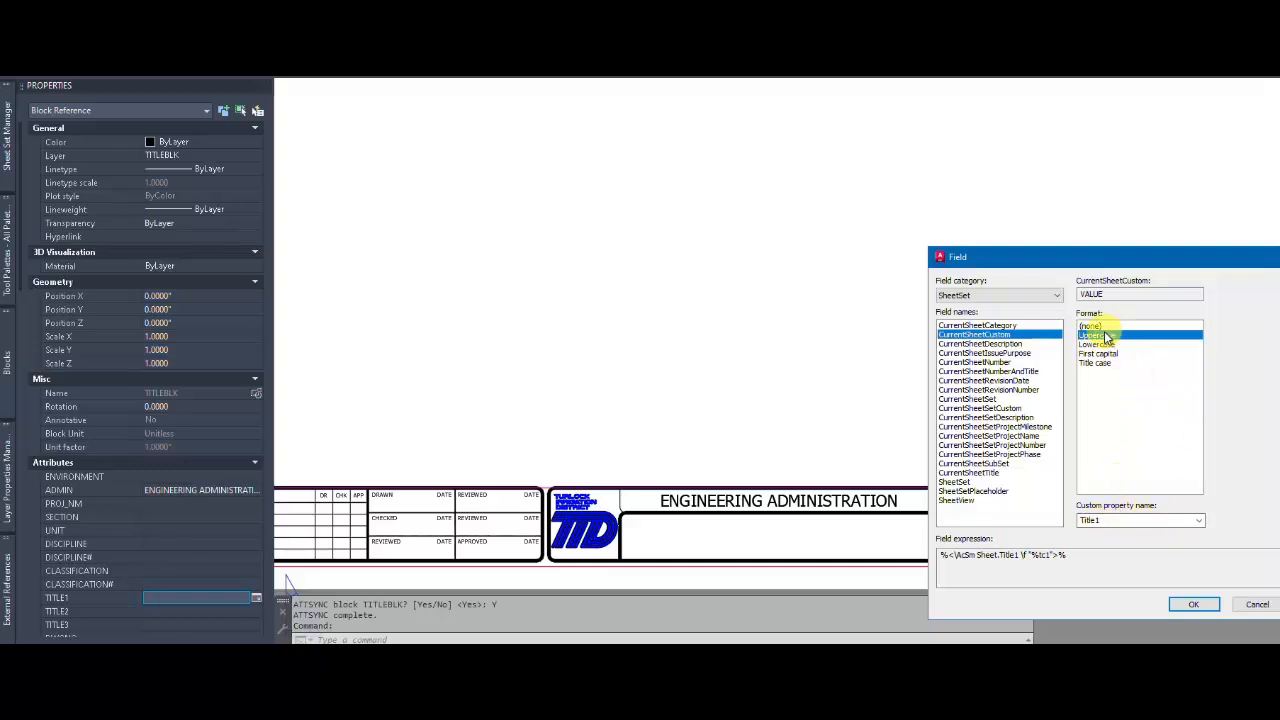
left_click(1198, 605)
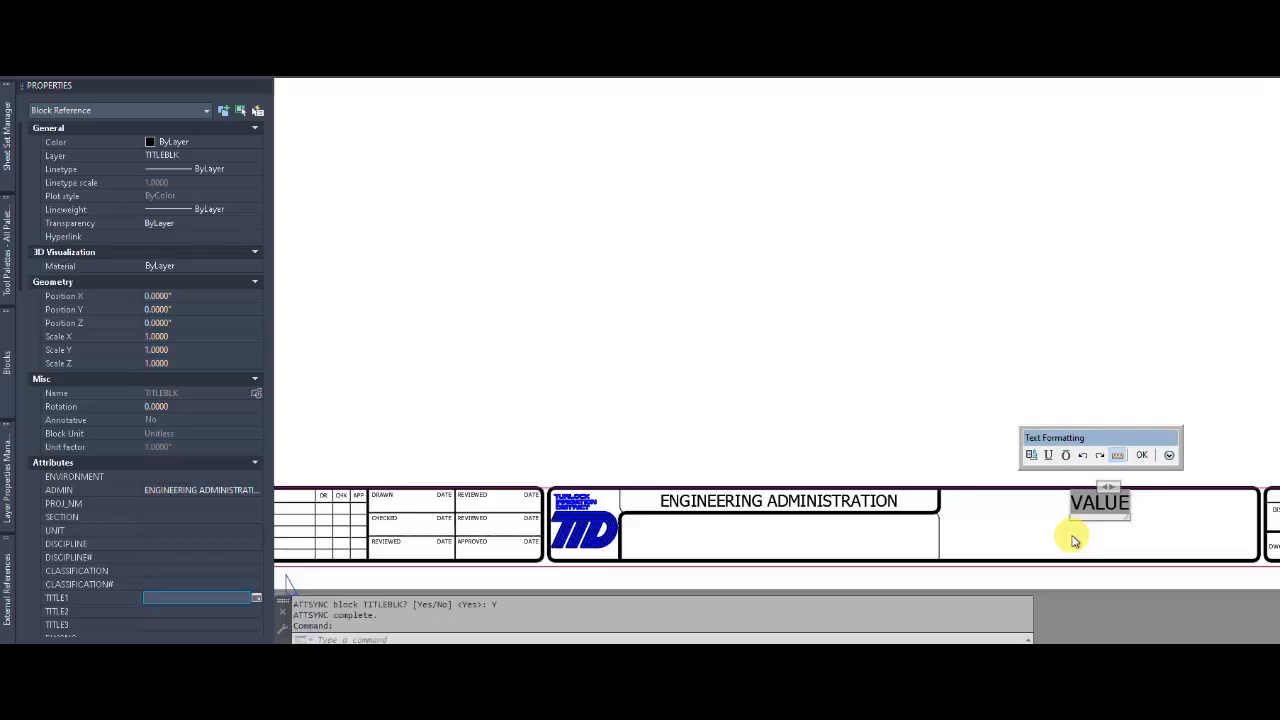
left_click(1143, 456)
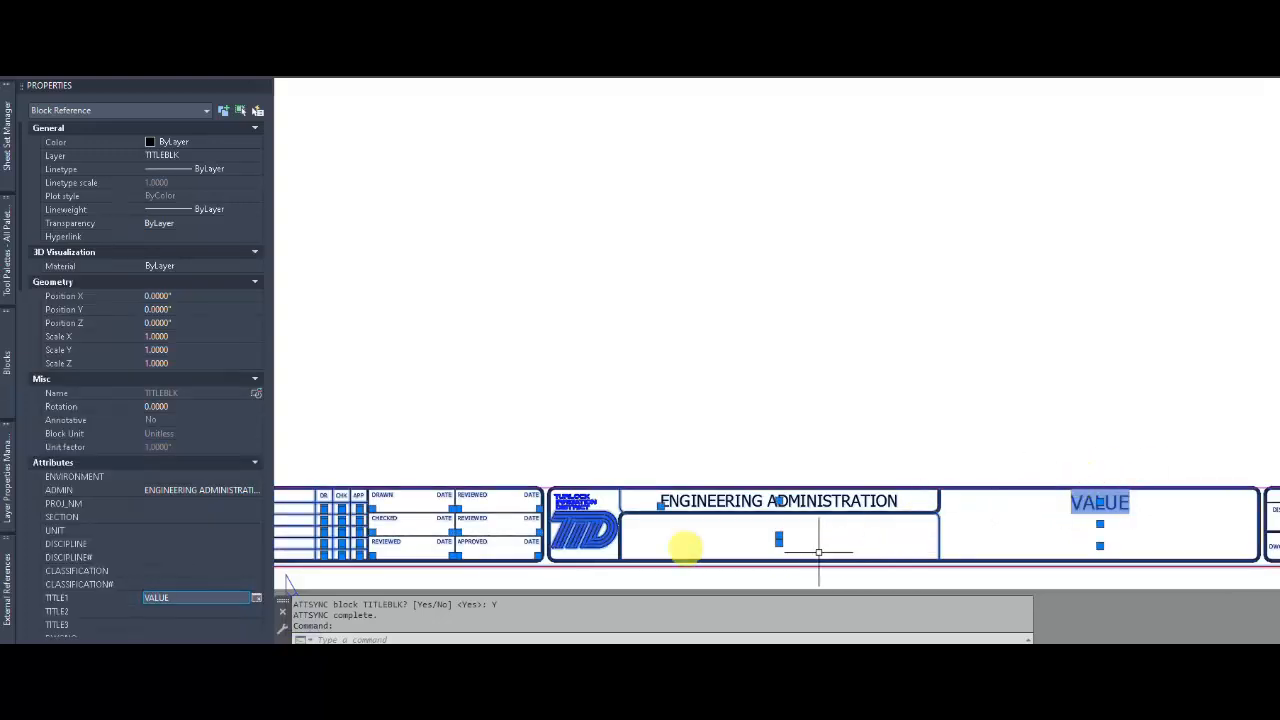
Step: Insert a CurrentSheetCustom field for the Title2 property in Uppercase format as the TITLE2 attribute value
left_click(170, 611)
left_click(257, 612)
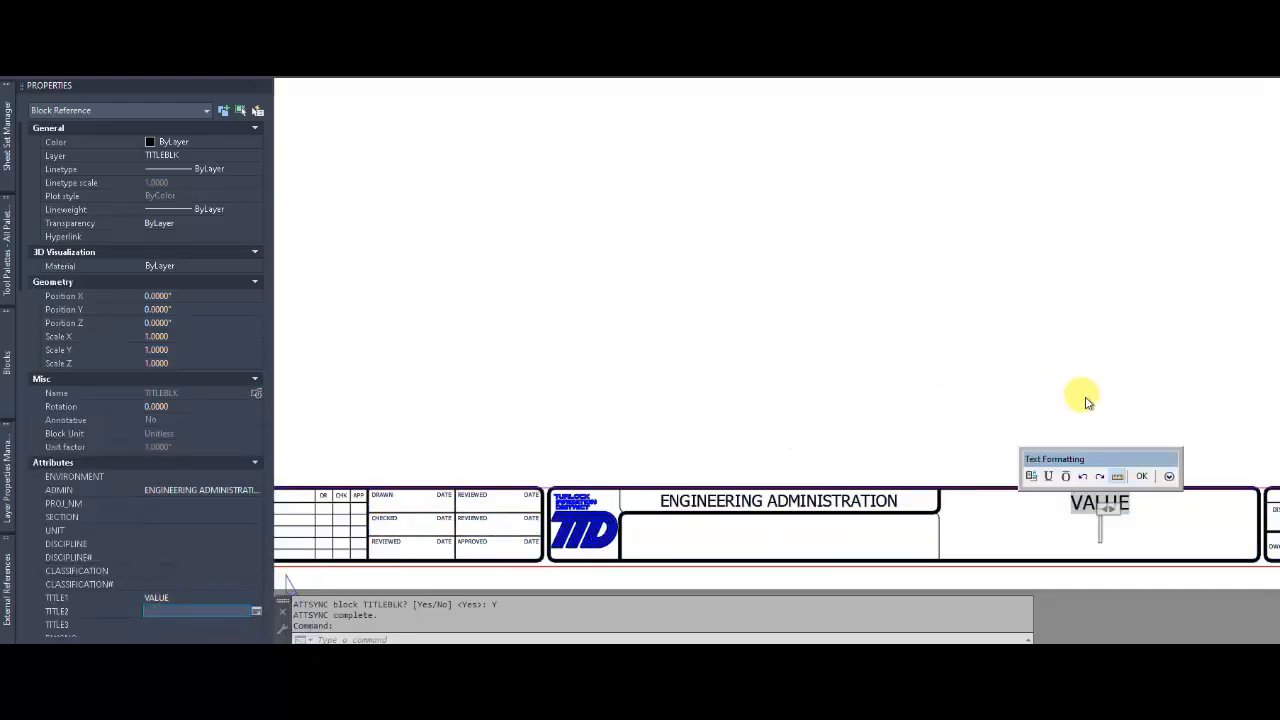
left_click(1031, 477)
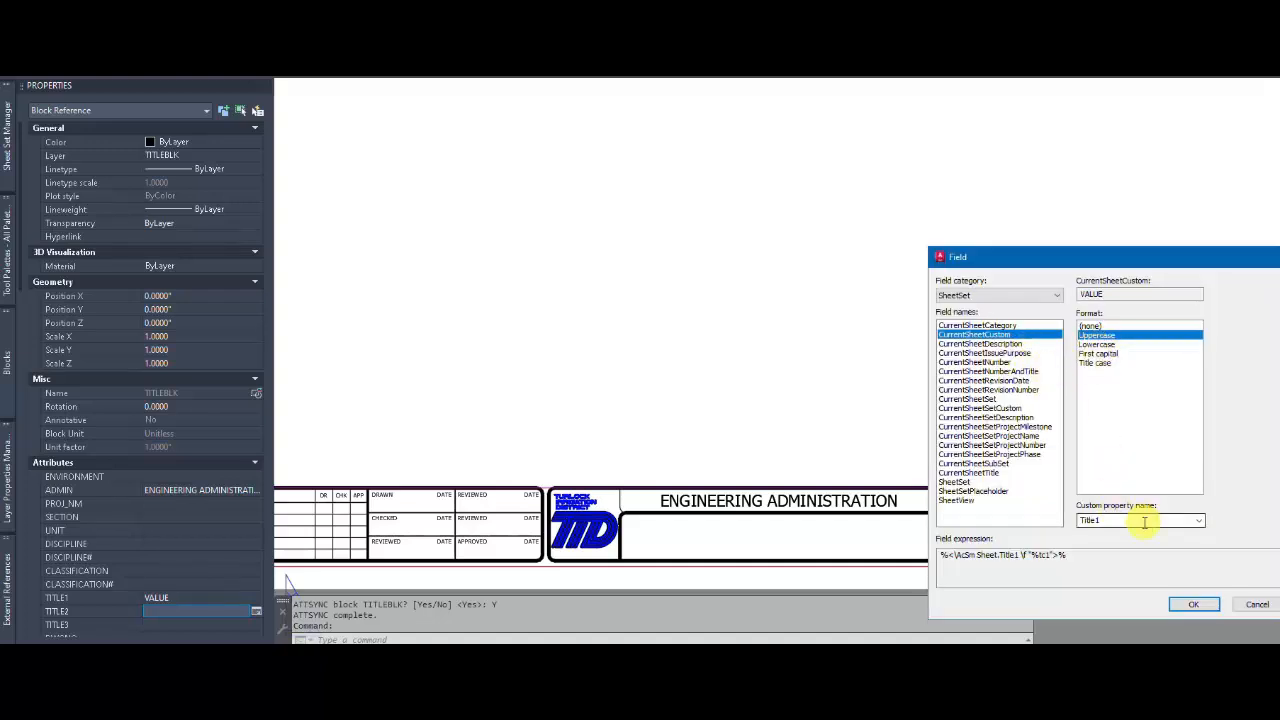
left_click(1199, 522)
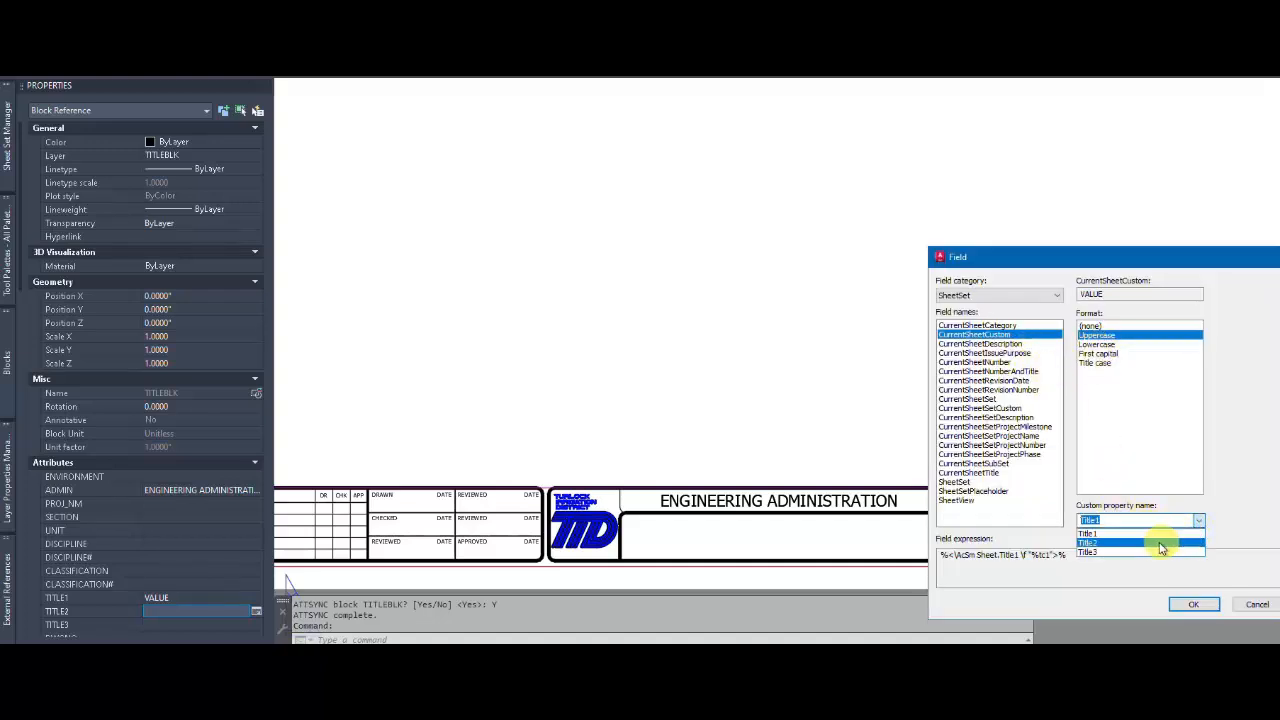
left_click(1157, 545)
left_click(1193, 604)
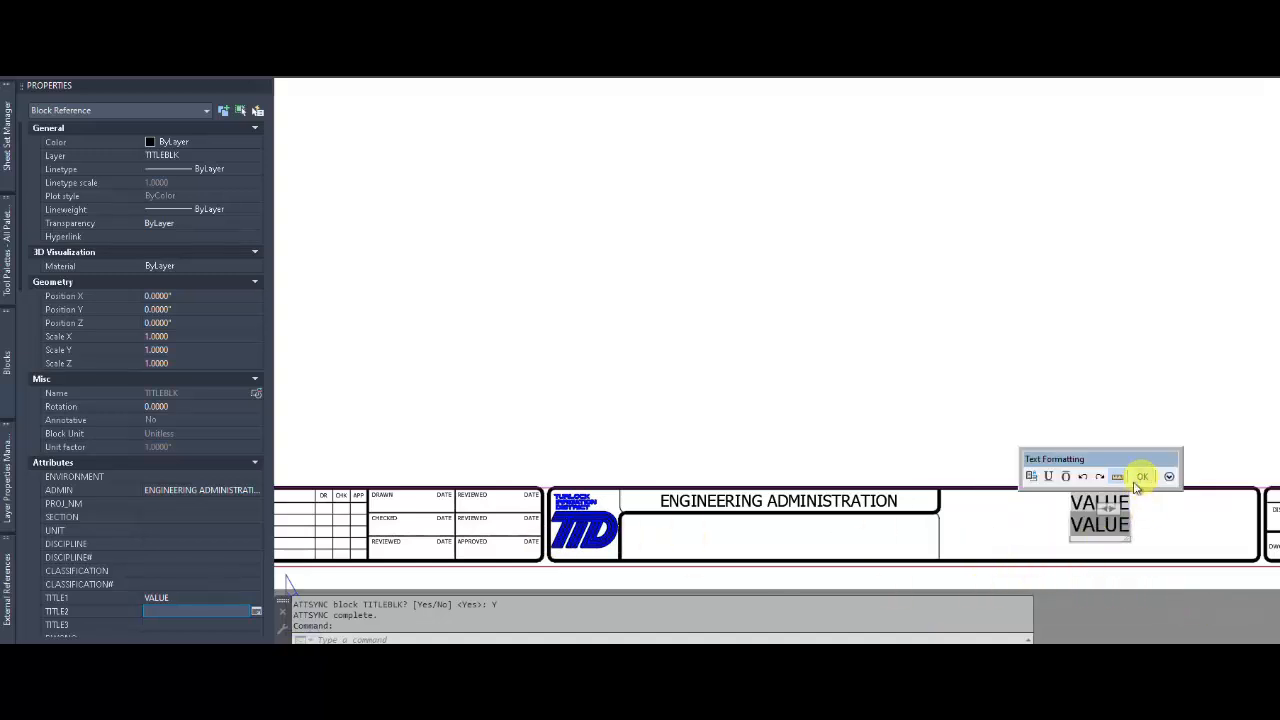
left_click(1138, 479)
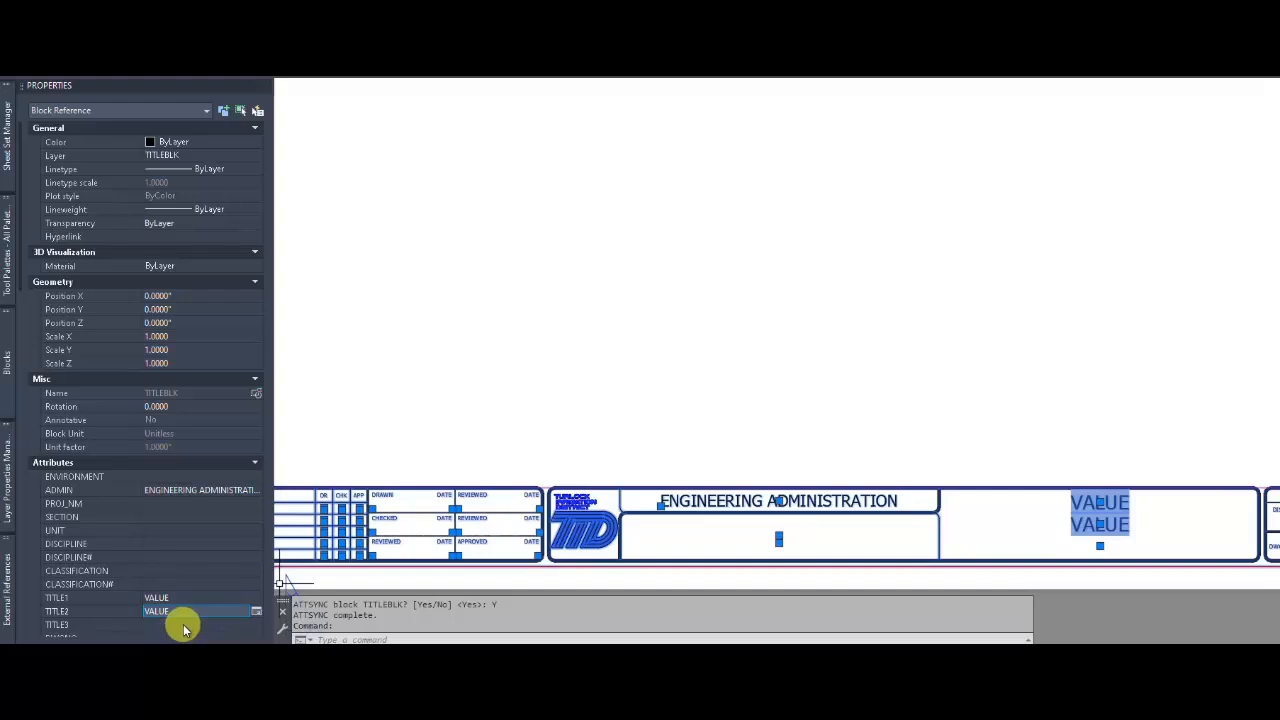
Step: Insert a CurrentSheetCustom field for the Title3 property in Uppercase format as the TITLE3 attribute value
left_click(183, 625)
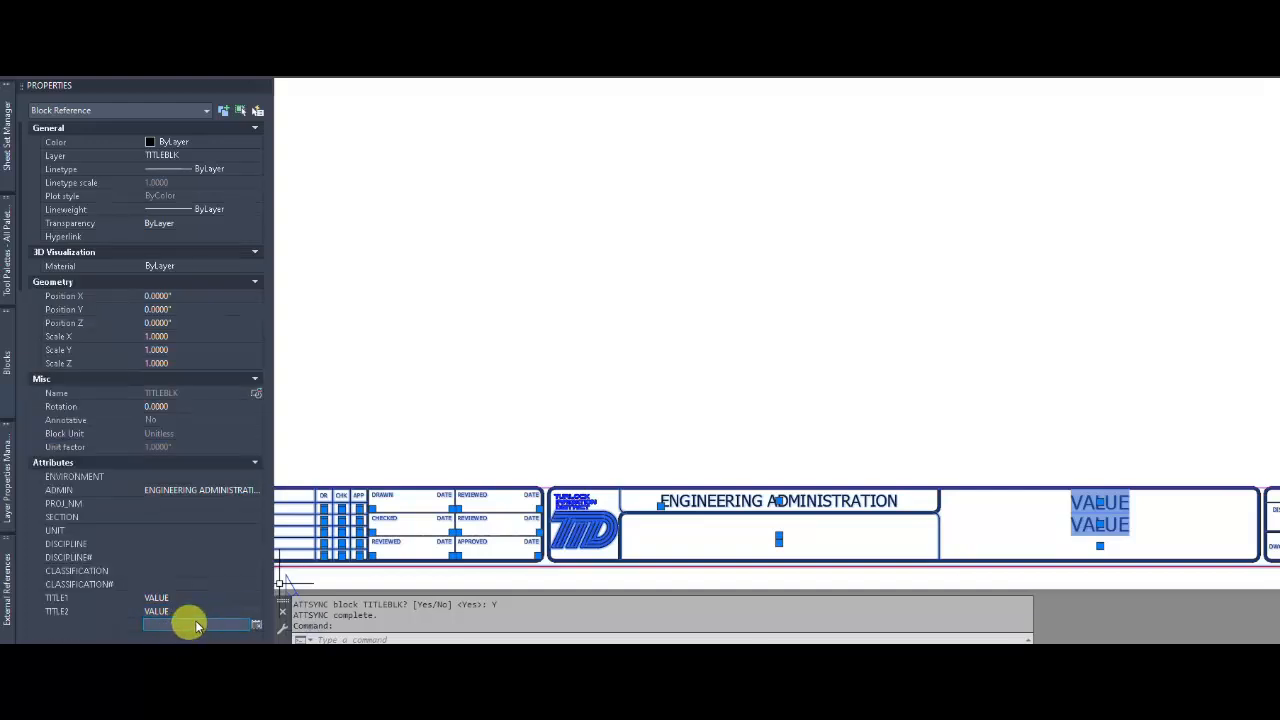
left_click(256, 626)
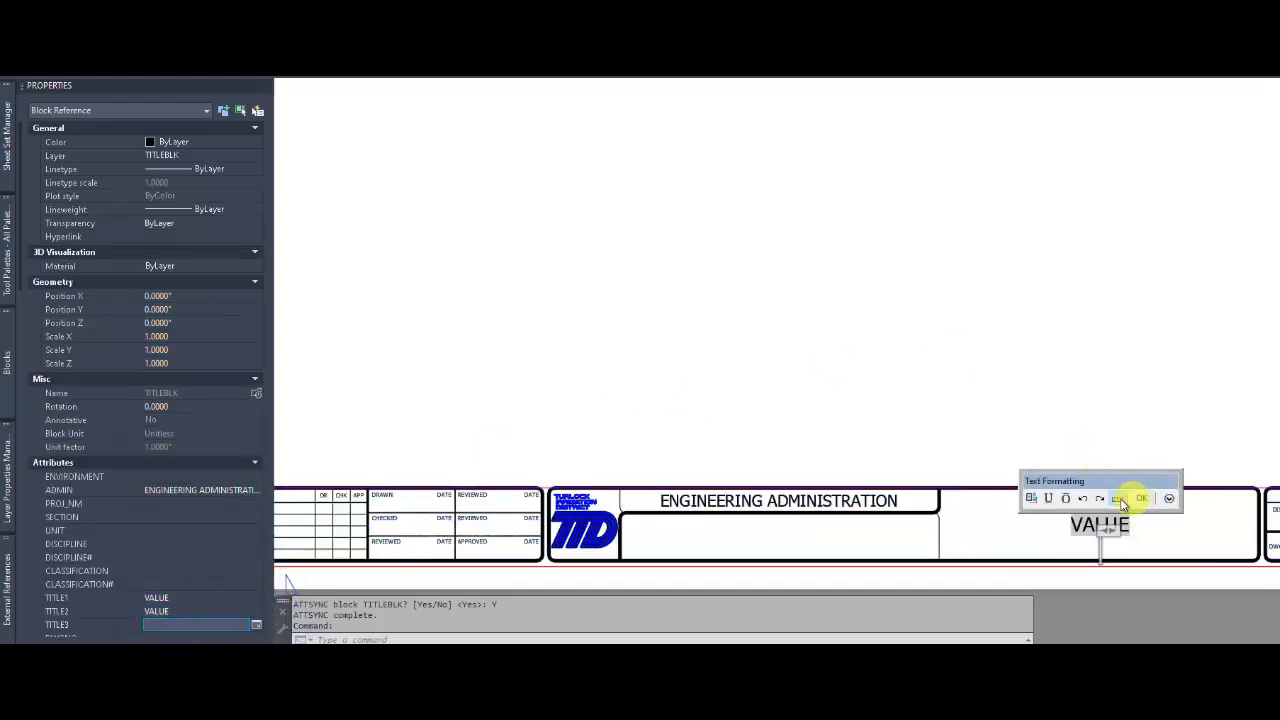
left_click(1032, 498)
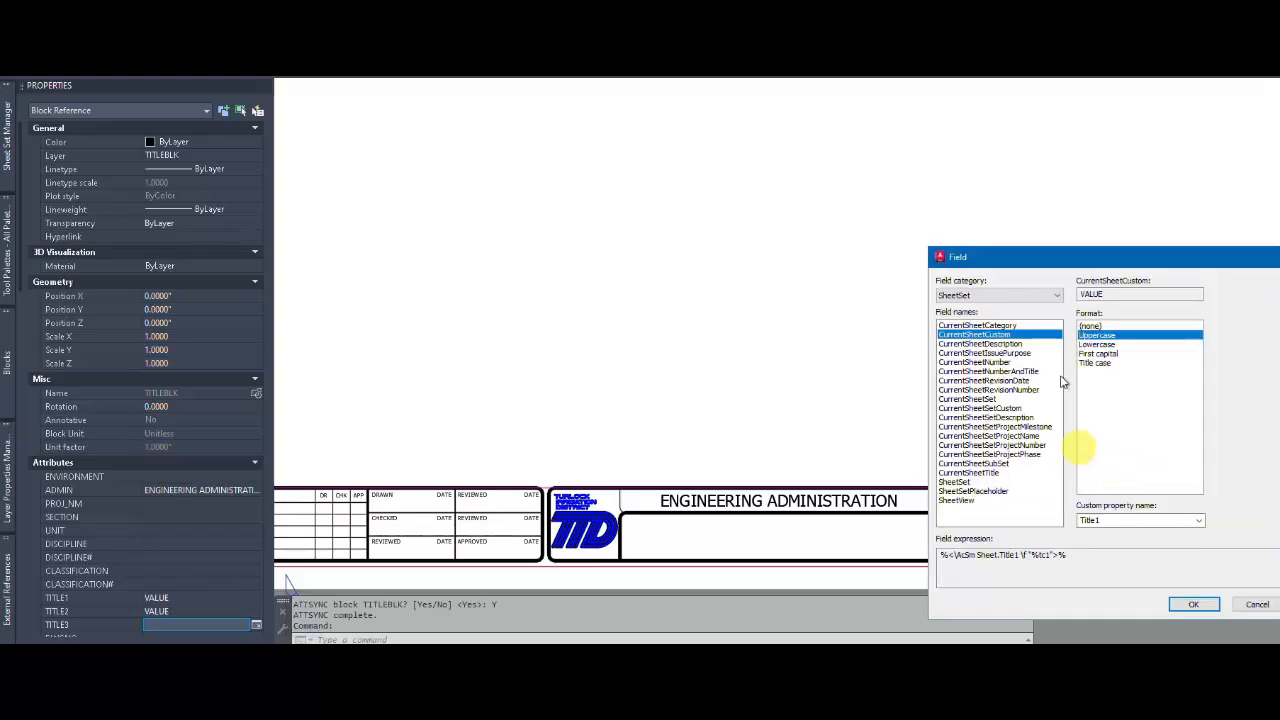
left_click(1198, 521)
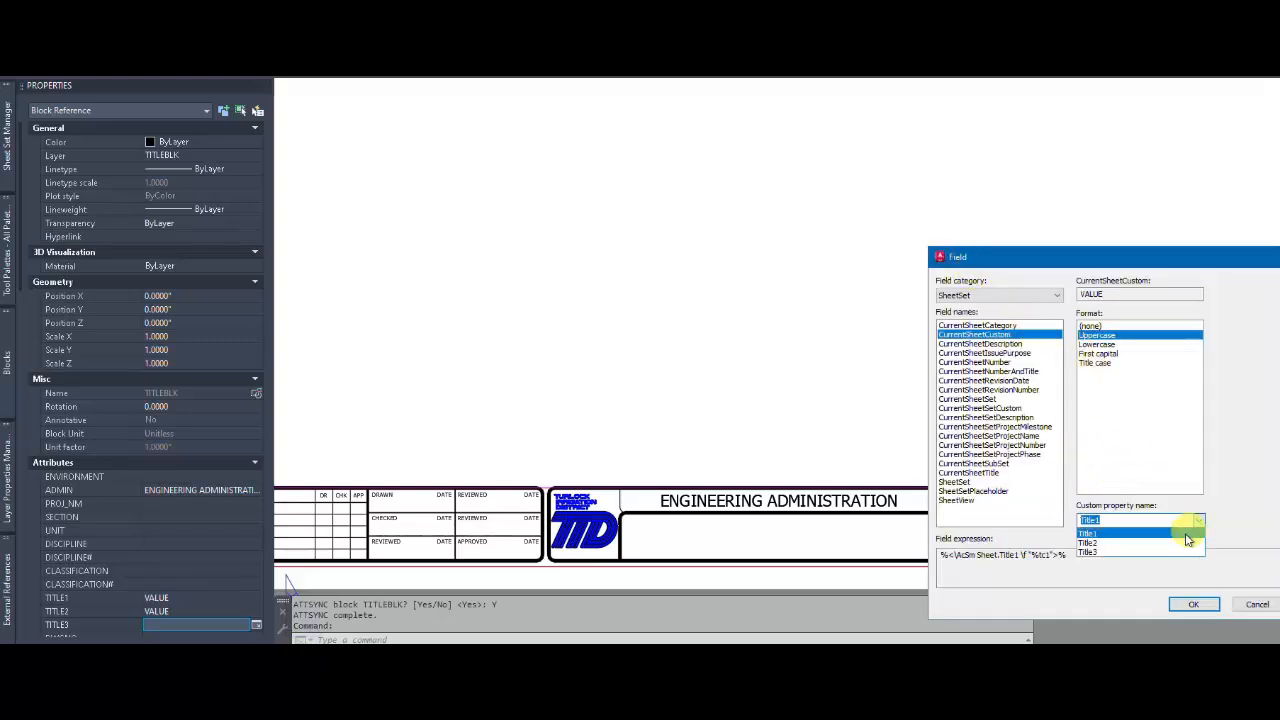
left_click(1116, 556)
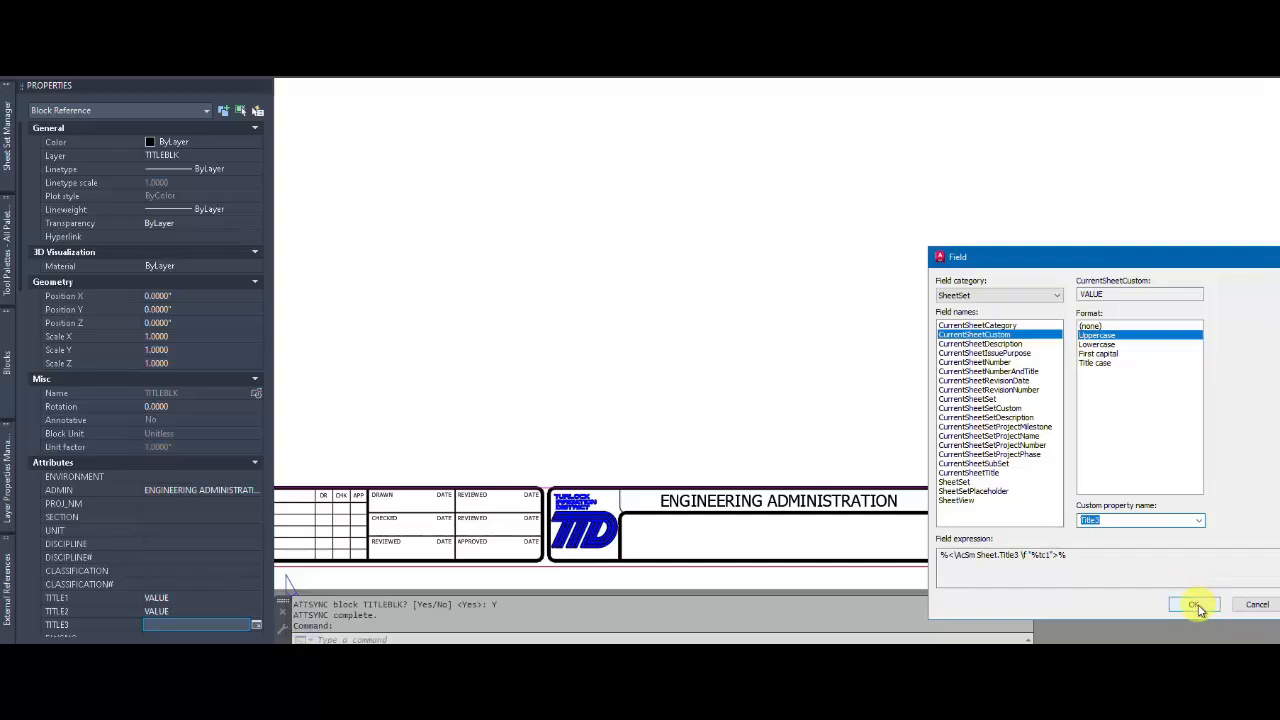
left_click(1190, 604)
left_click(1141, 497)
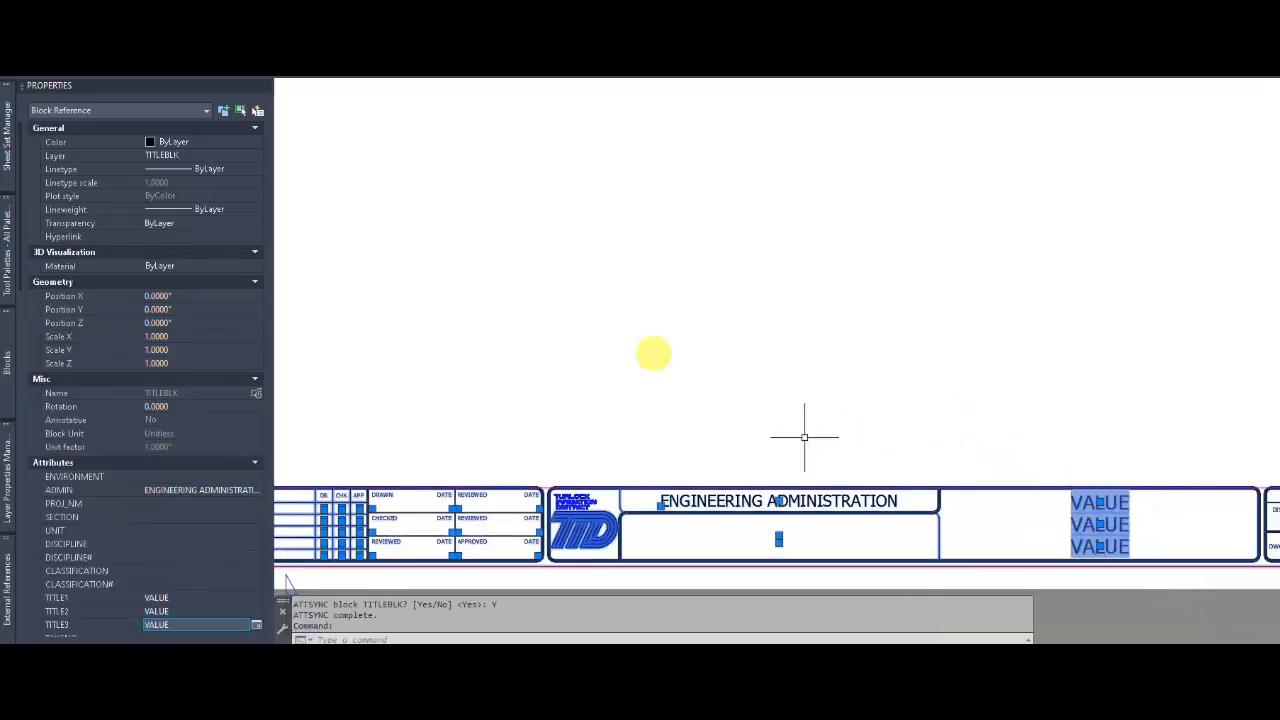
Step: In the properties of sheet 1 - Drawing2 - Plot, set Title1 to line1, Title2 to line2 and Title3 to line3
left_click(8, 140)
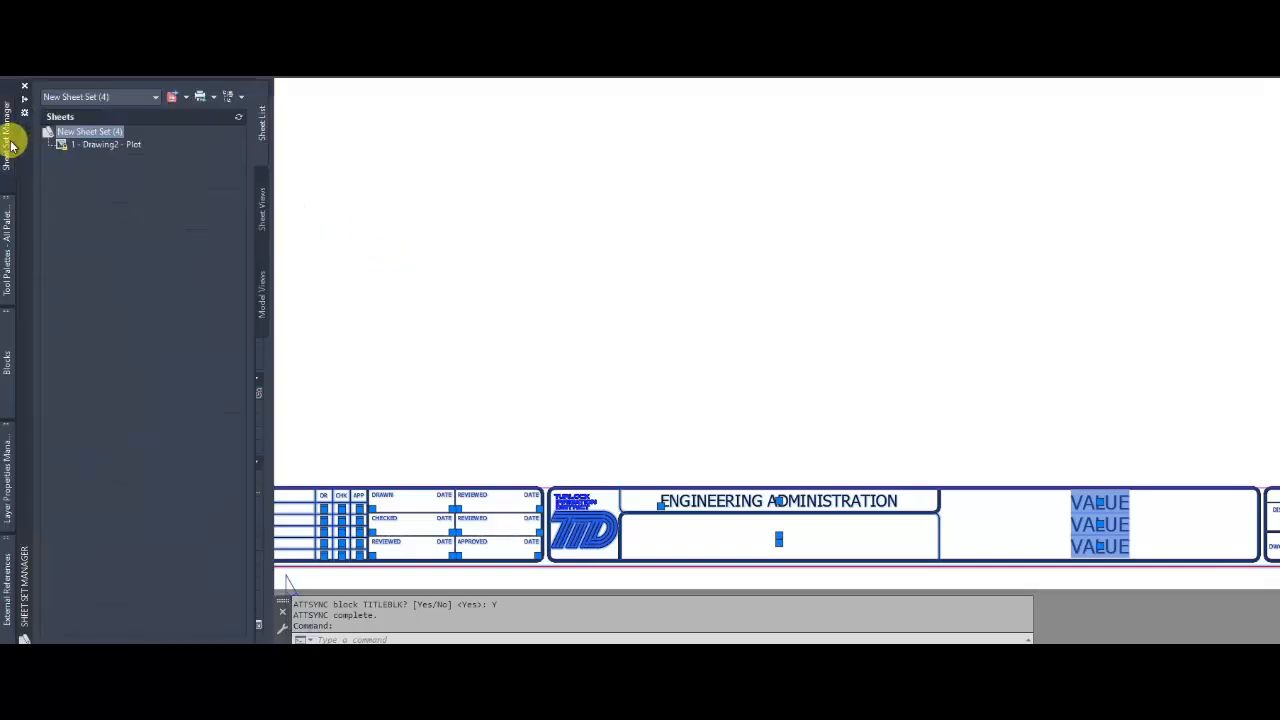
right_click(88, 137)
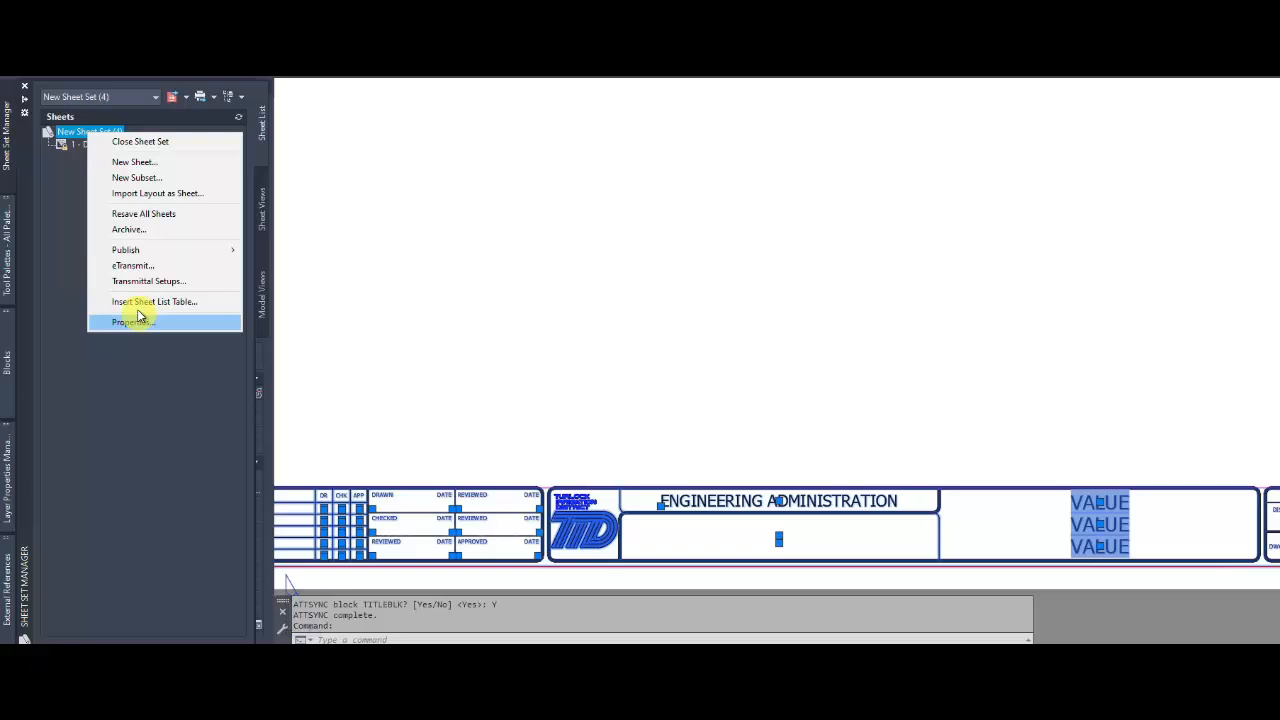
left_click(66, 143)
right_click(78, 149)
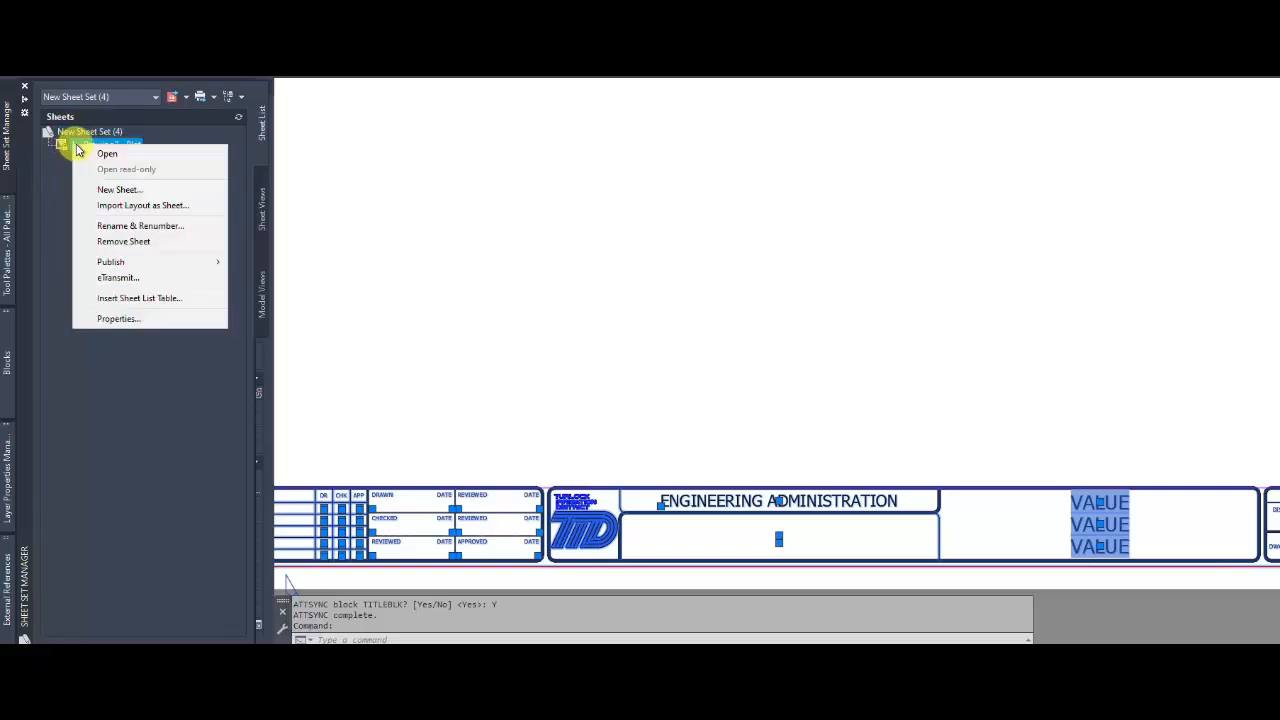
left_click(115, 317)
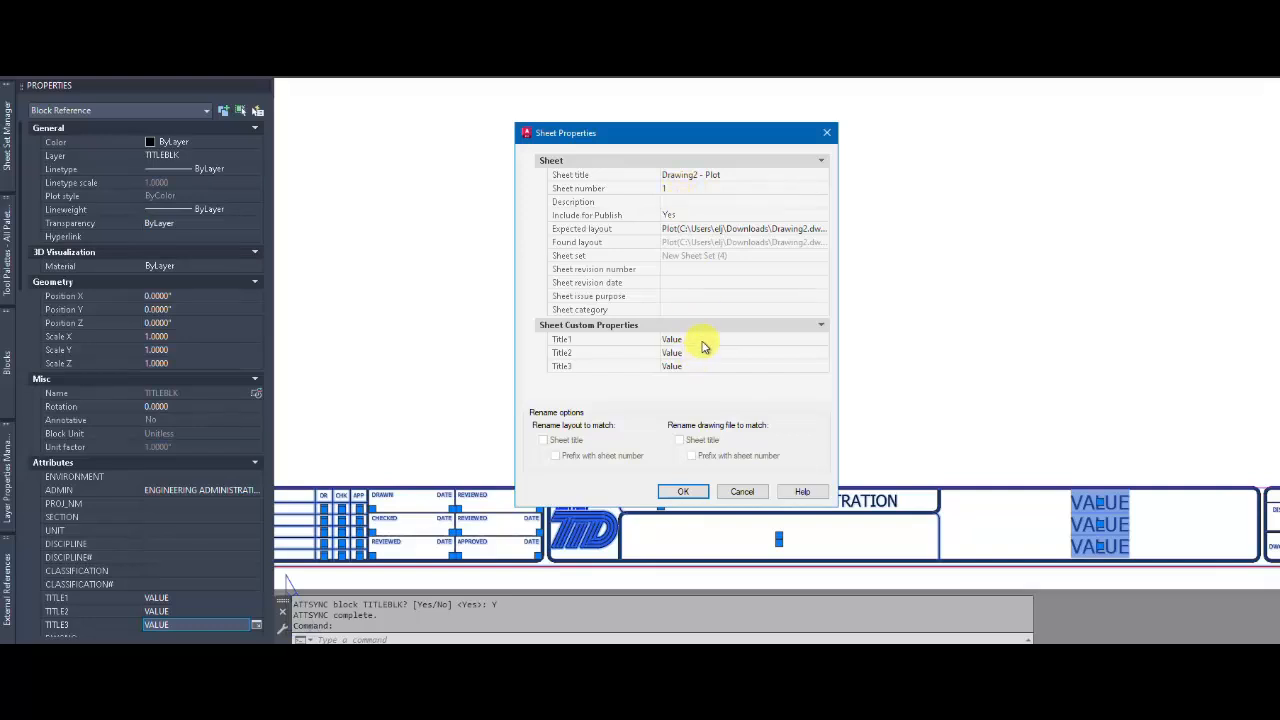
left_click(706, 340)
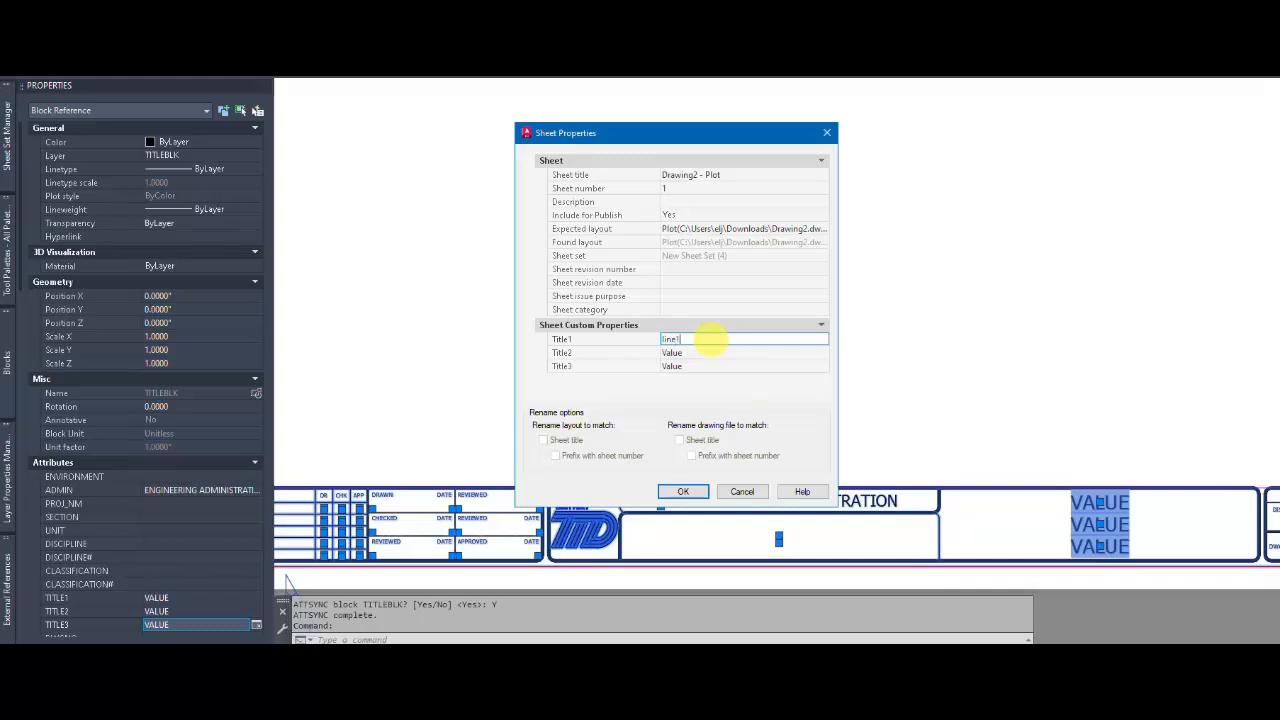
key("Tab")
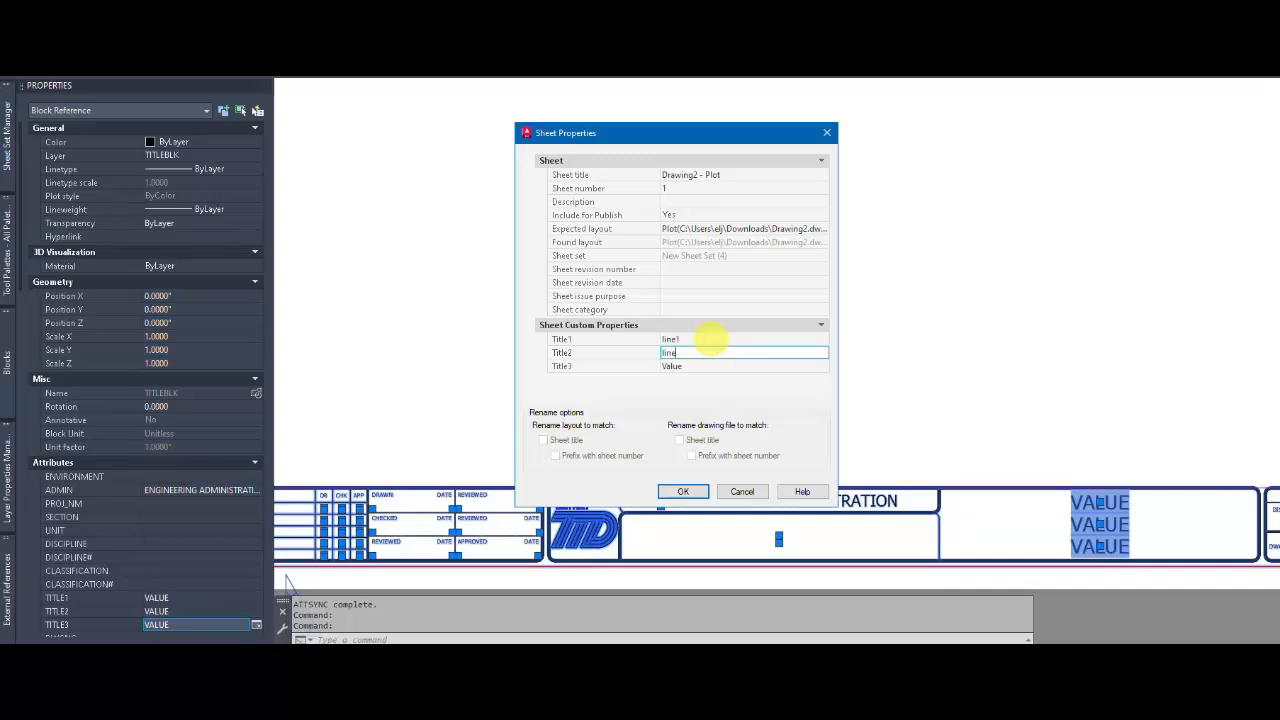
key("Tab")
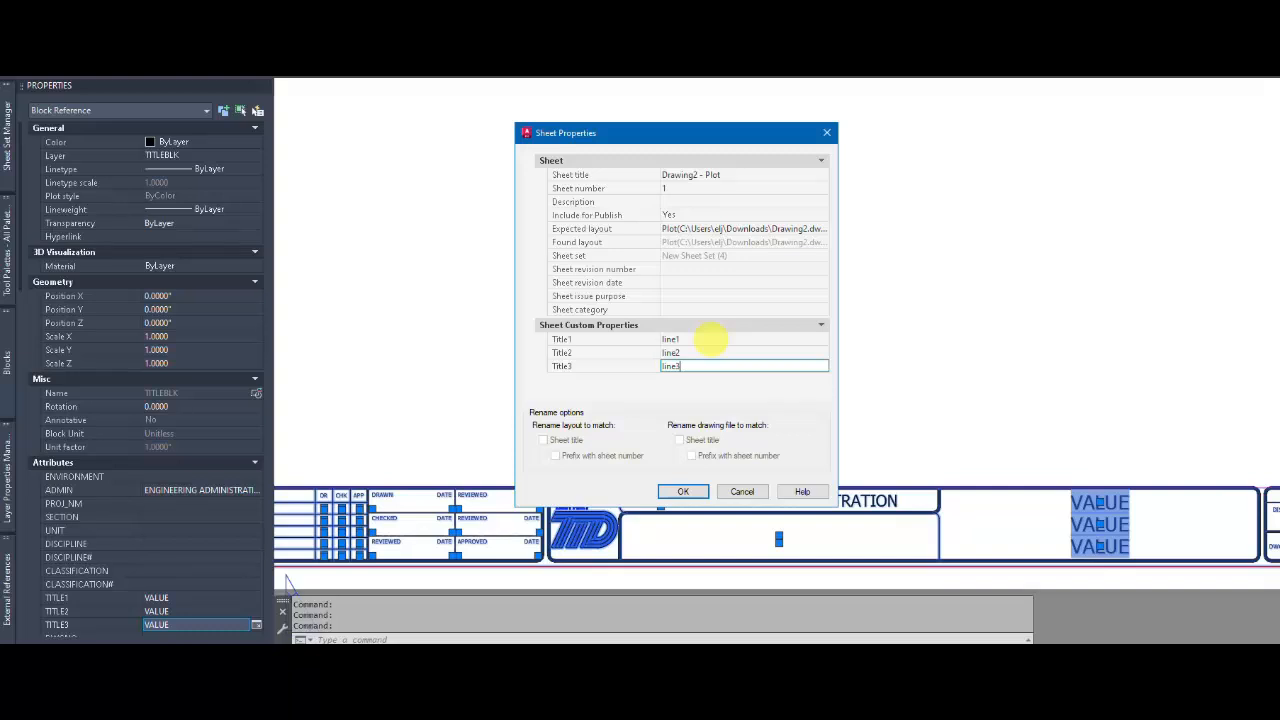
left_click(686, 492)
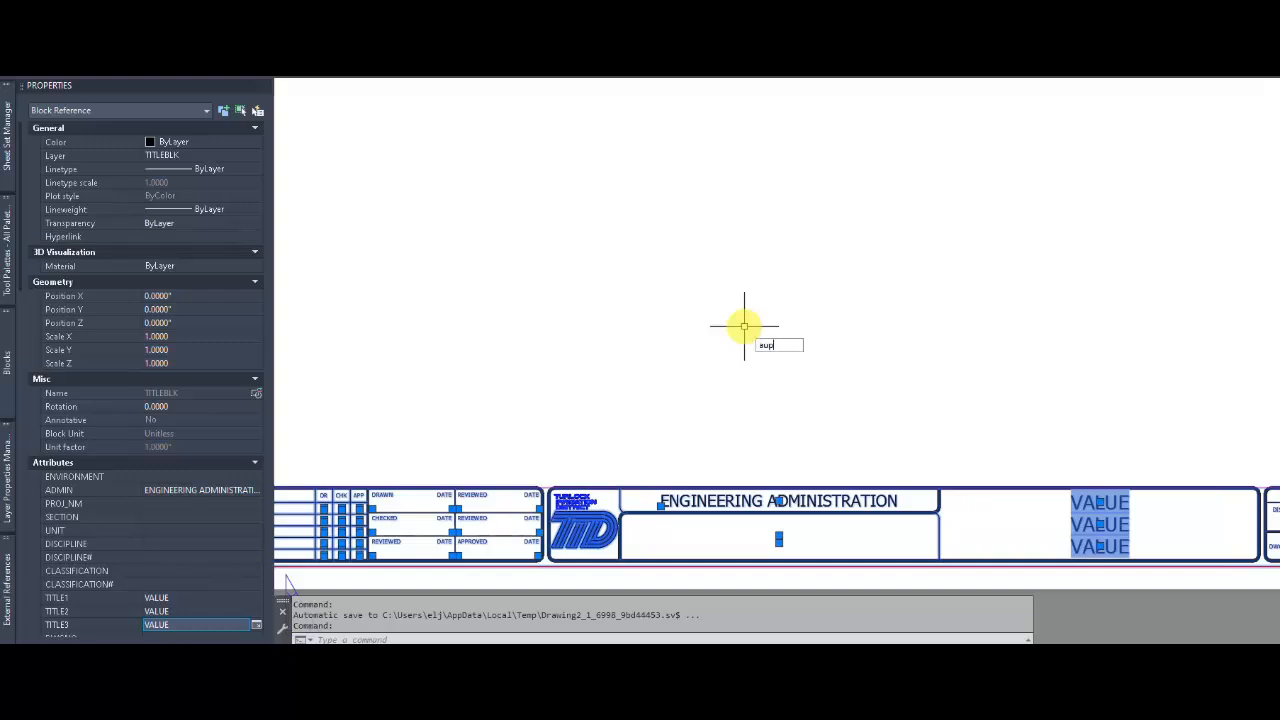
Step: Update the fields in the selected title block
key("BackSpace")
key("BackSpace")
type("up")
key("Return")
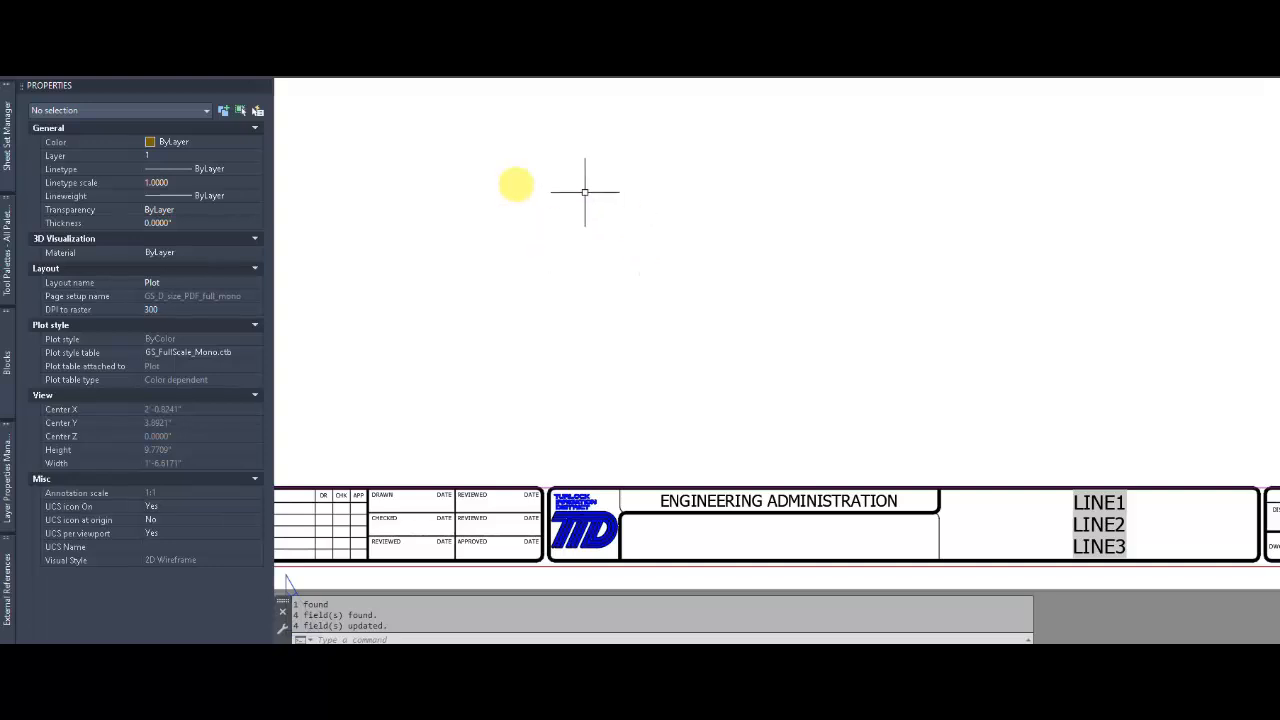
Step: Start inserting a sheet list table for New Sheet Set (4) and add a Title1 column after Sheet Number
left_click(10, 134)
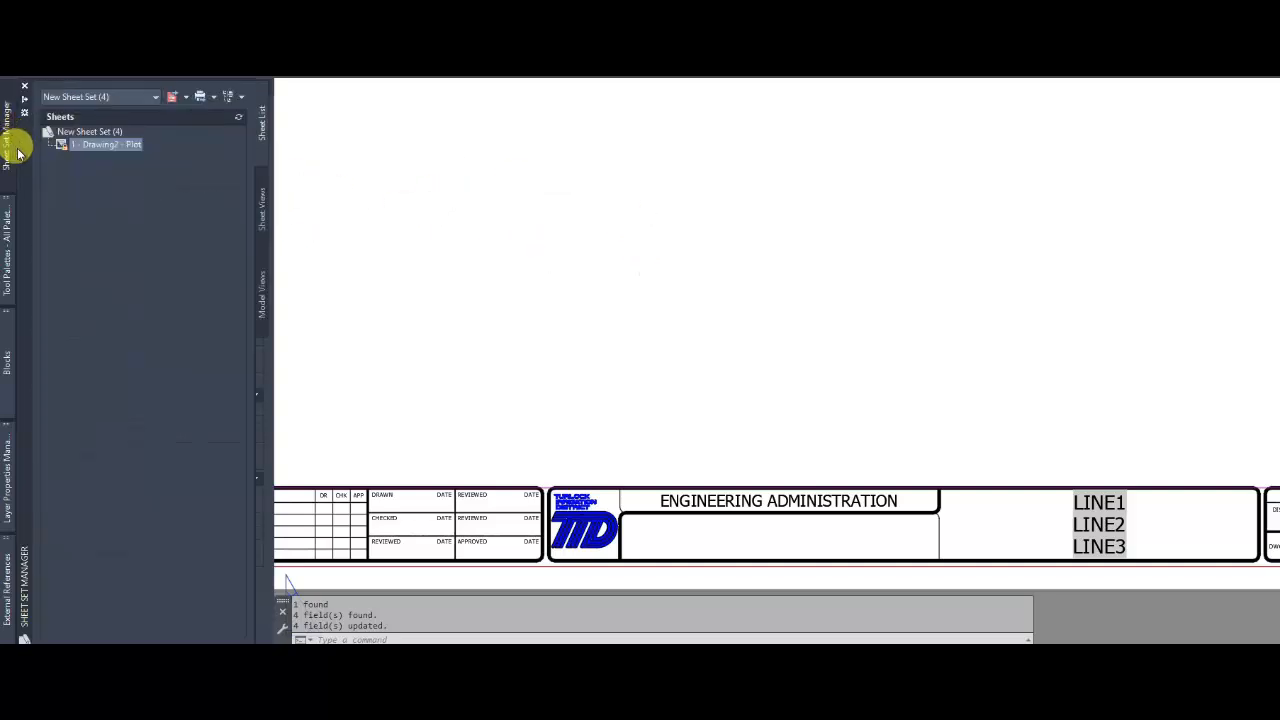
right_click(87, 133)
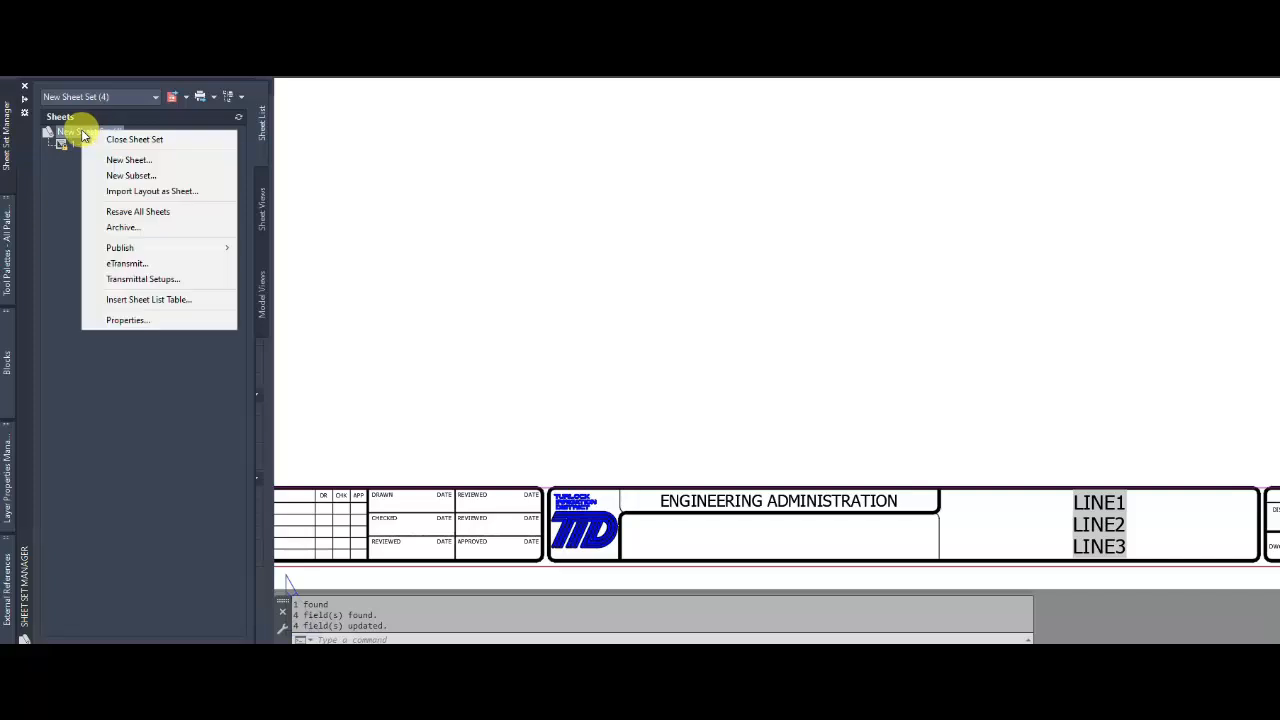
left_click(150, 300)
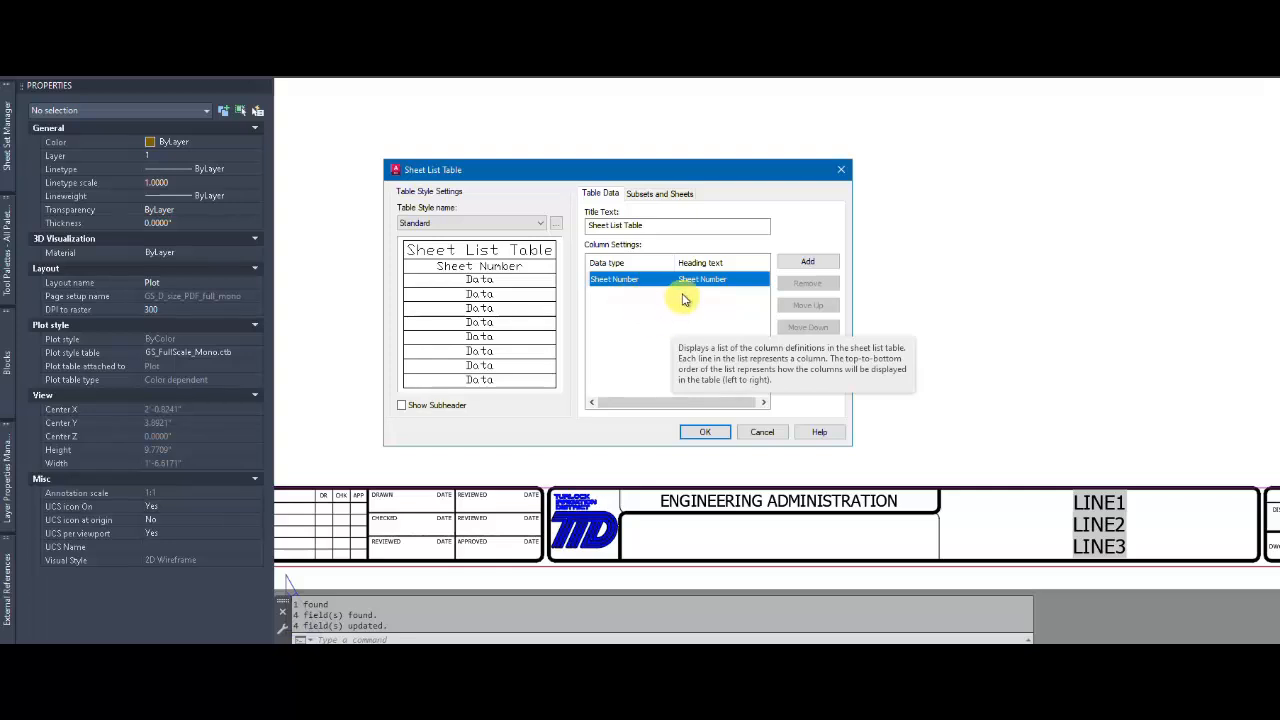
left_click(801, 263)
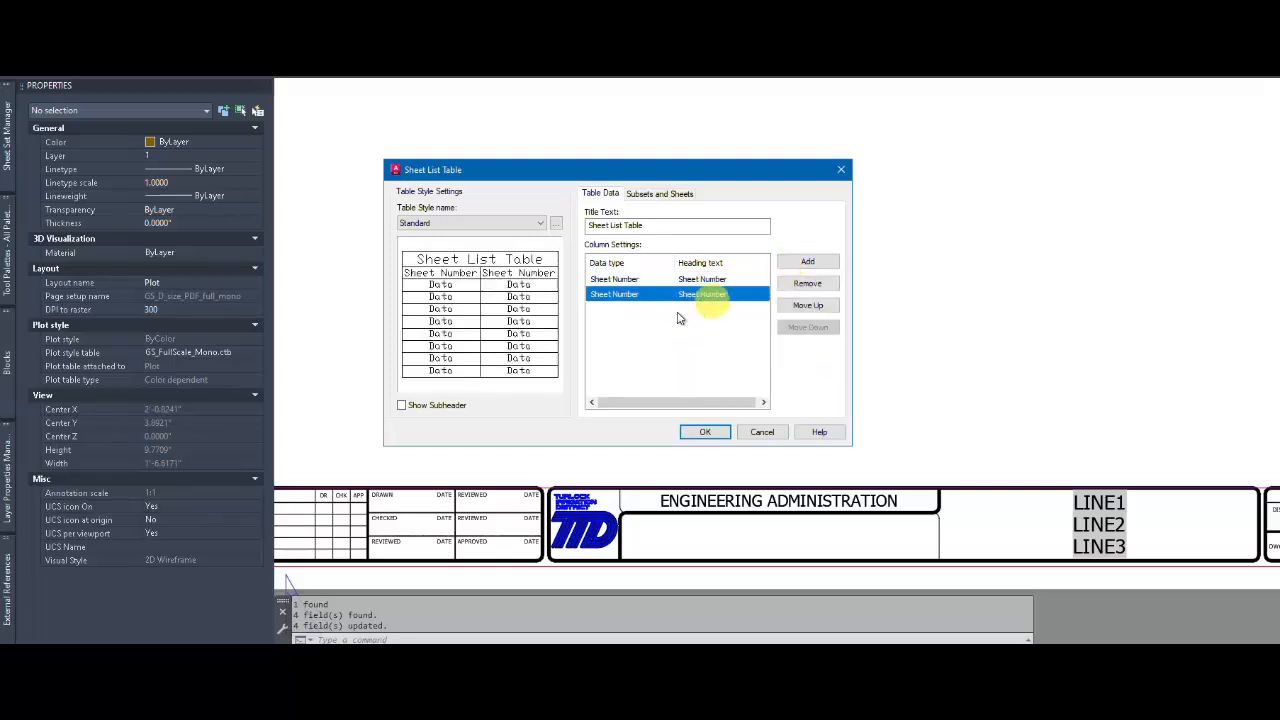
left_click(665, 296)
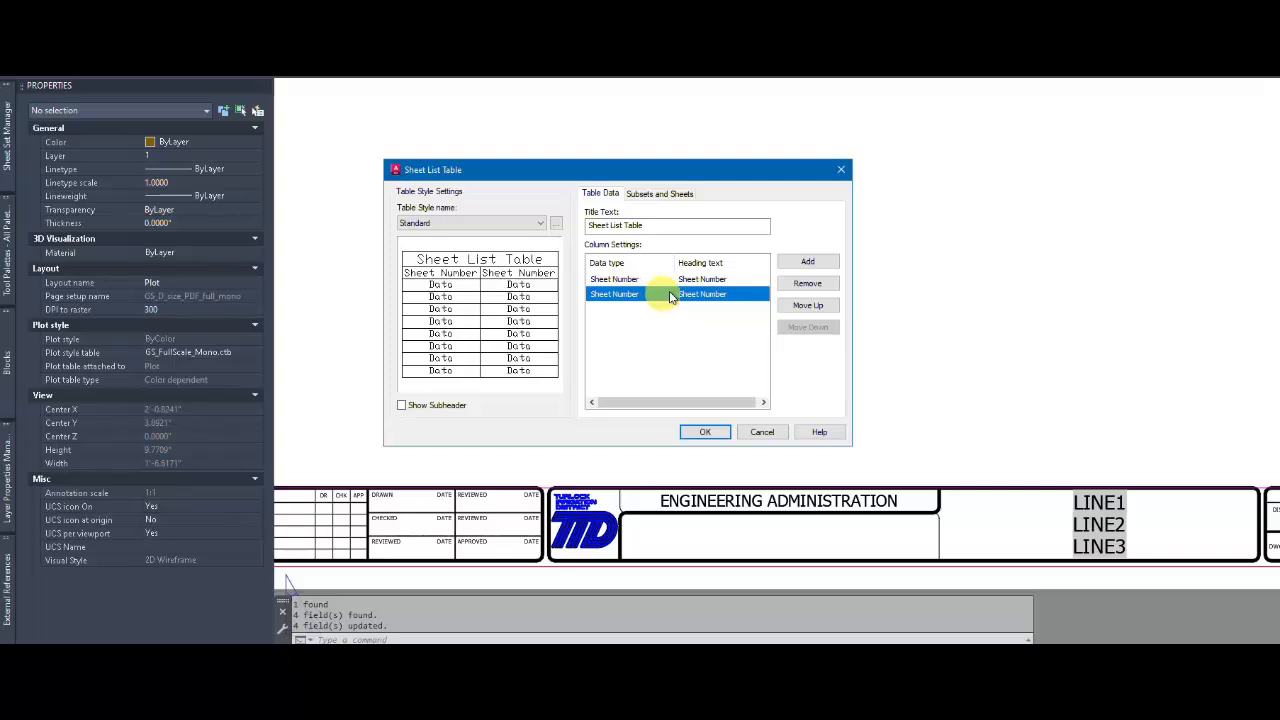
left_click(670, 296)
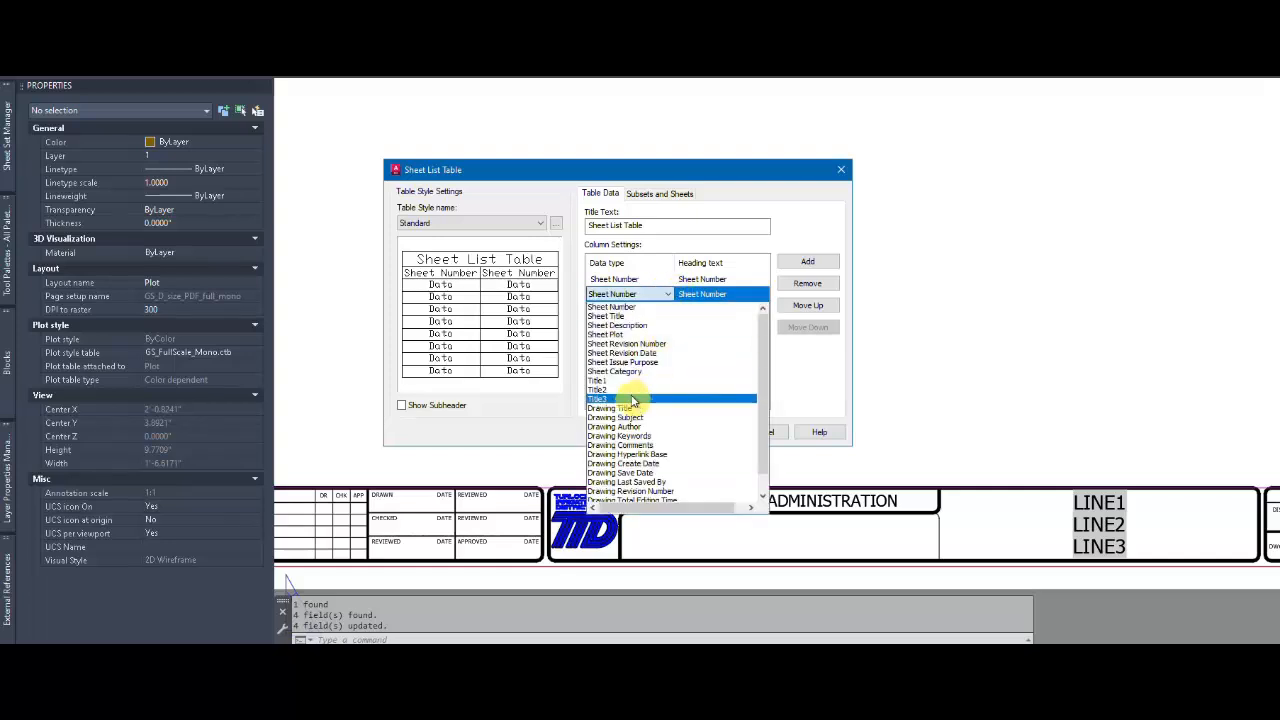
left_click(633, 380)
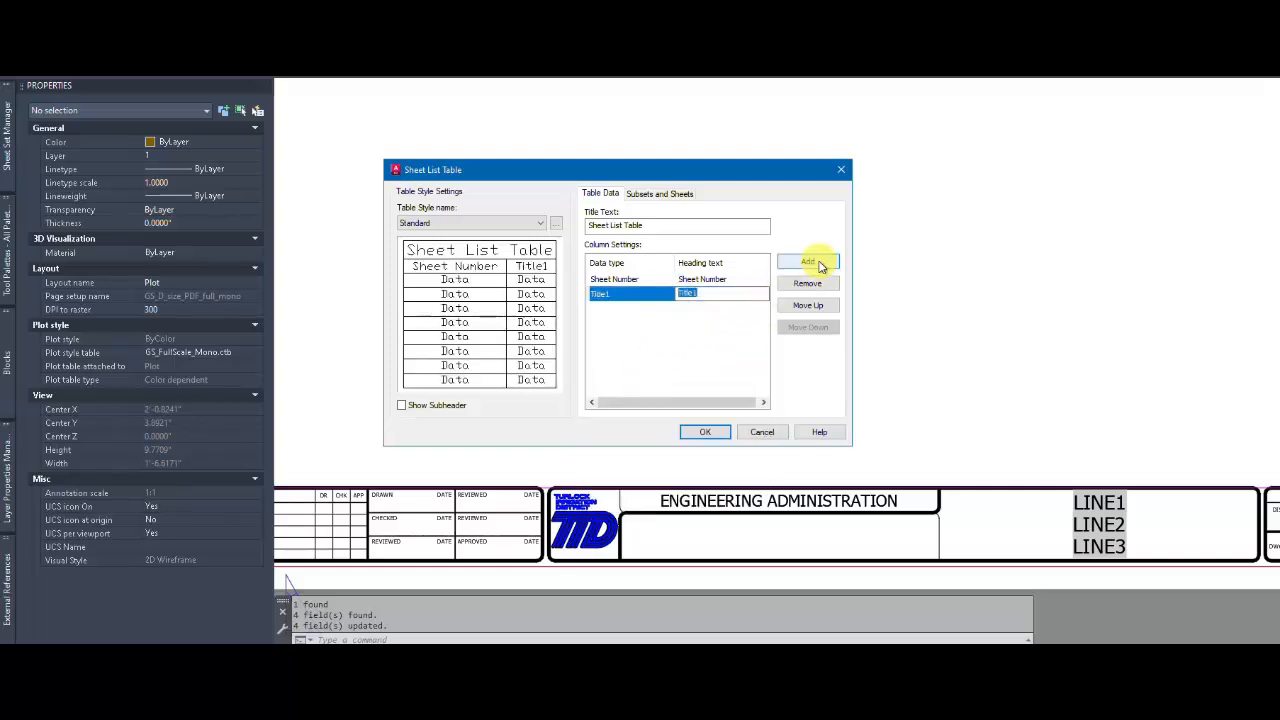
Step: Add a Title2 column after Title1 in the sheet list table's column settings
left_click(821, 263)
left_click(668, 306)
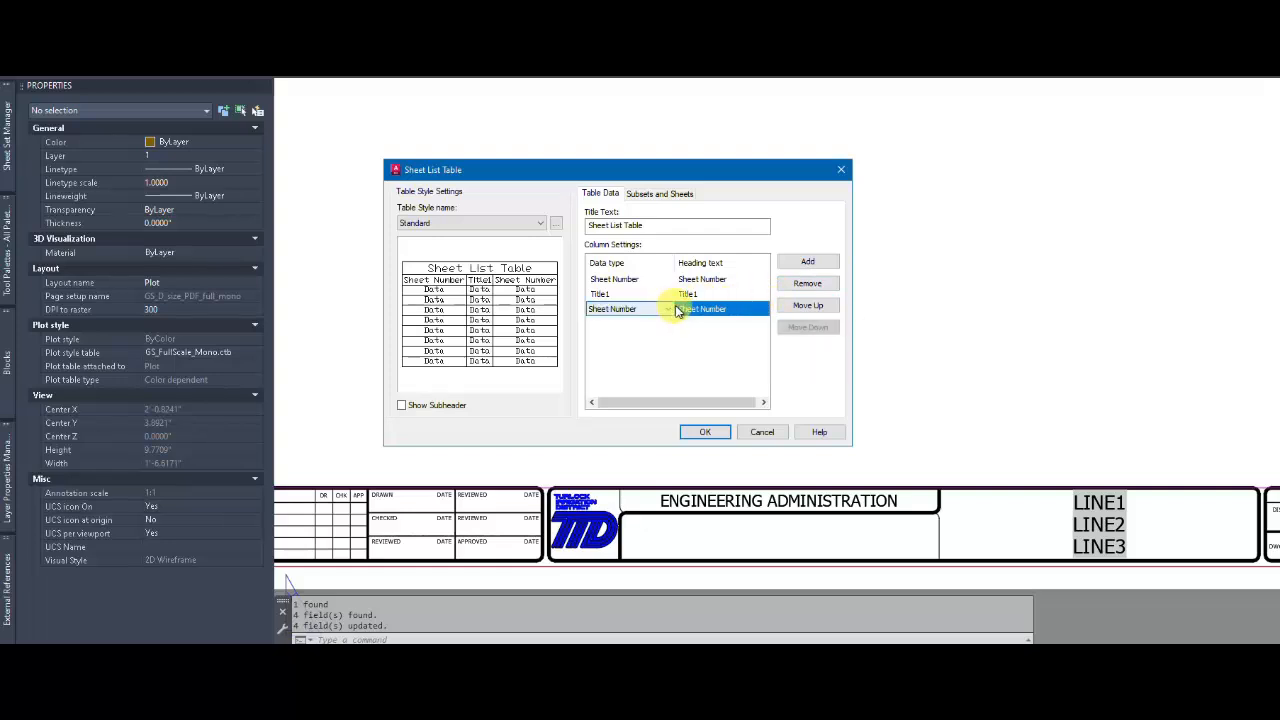
left_click(668, 308)
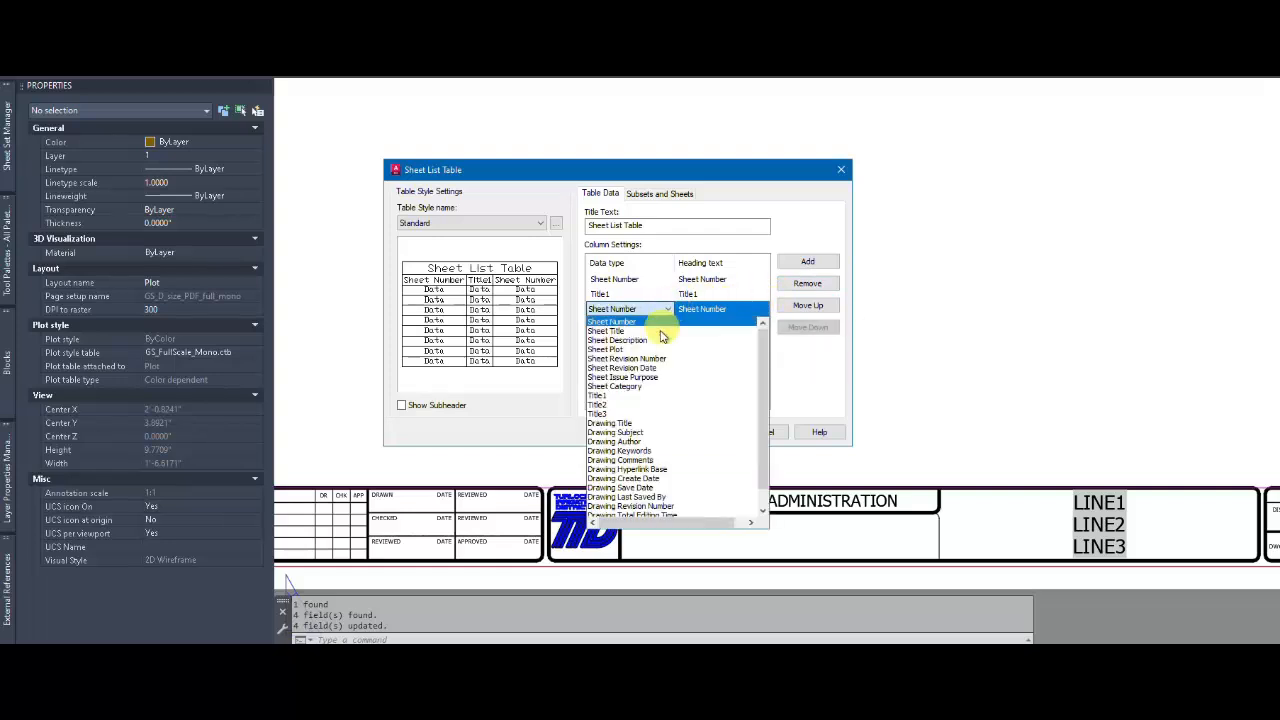
left_click(620, 407)
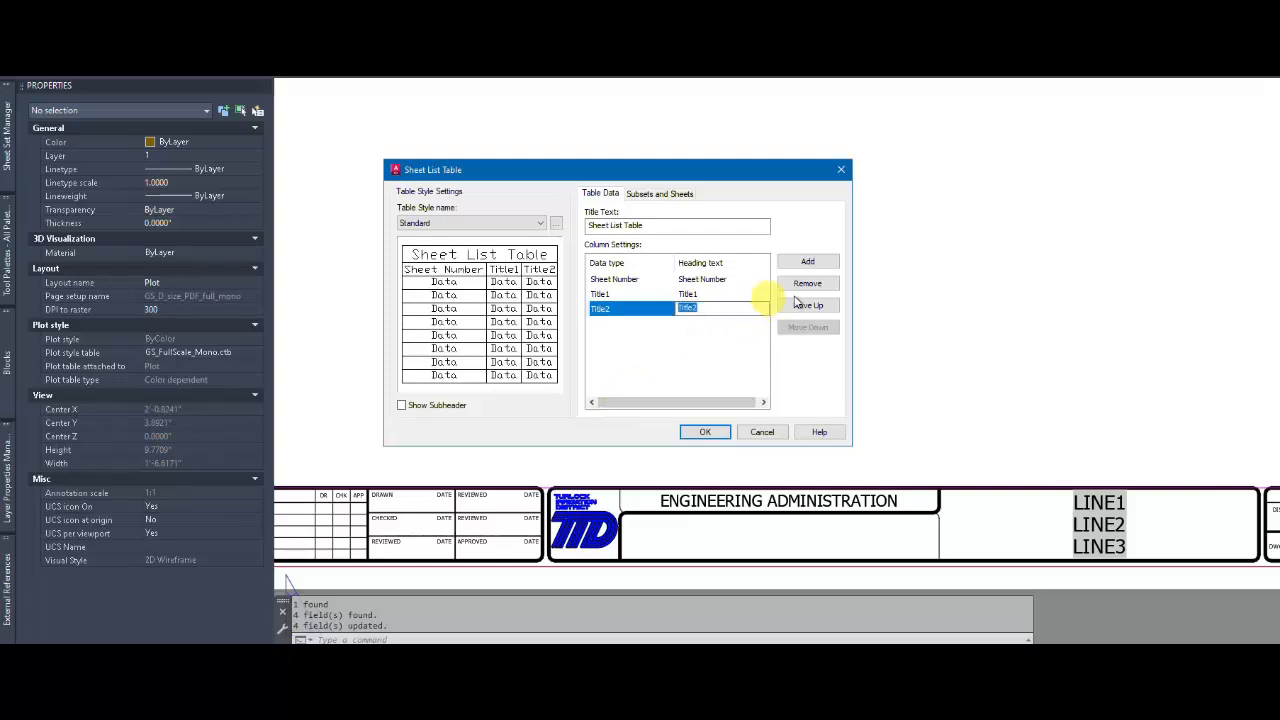
Step: Add a Title3 column after Title2 and place the sheet list table in the empty area above the title block
left_click(807, 265)
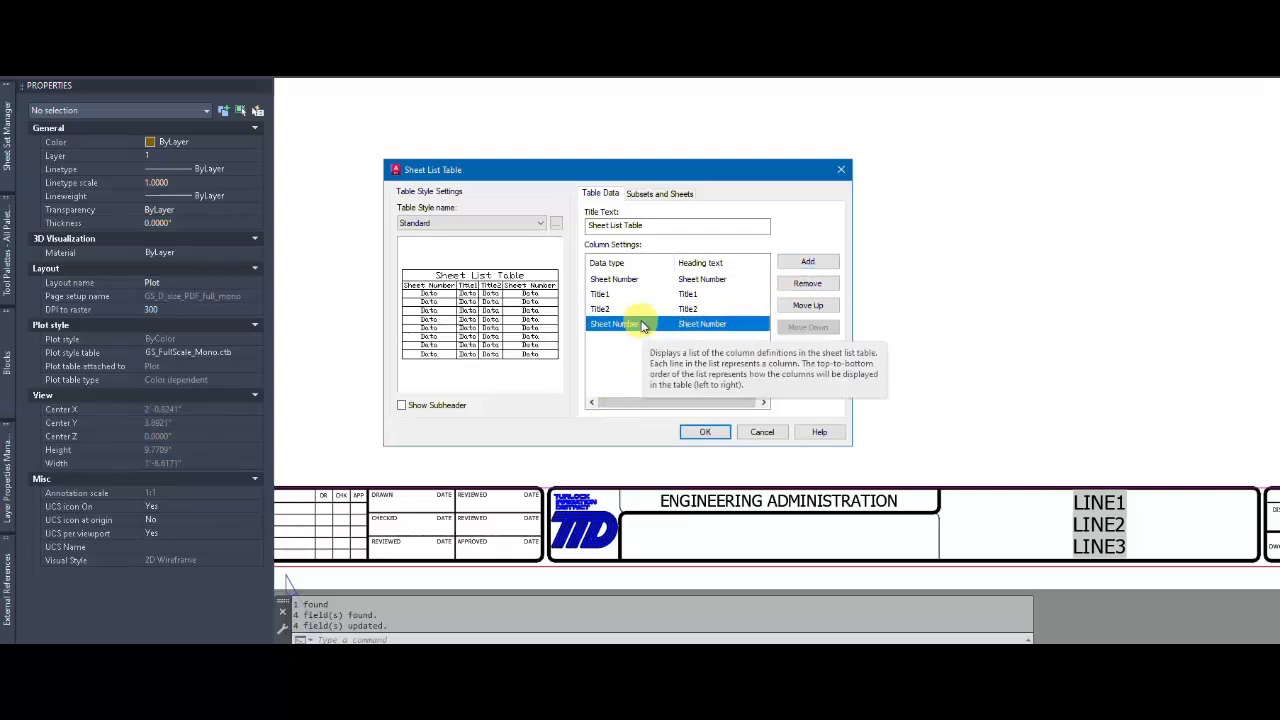
left_click(660, 326)
left_click(668, 327)
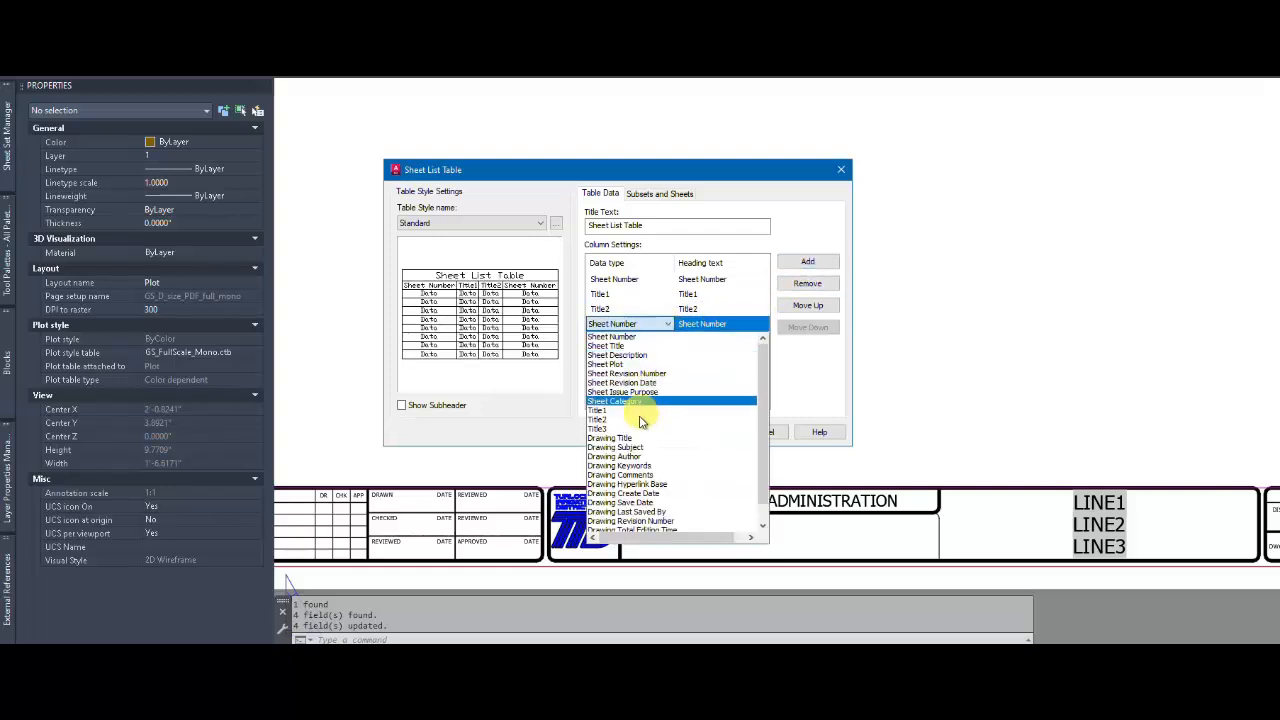
left_click(598, 429)
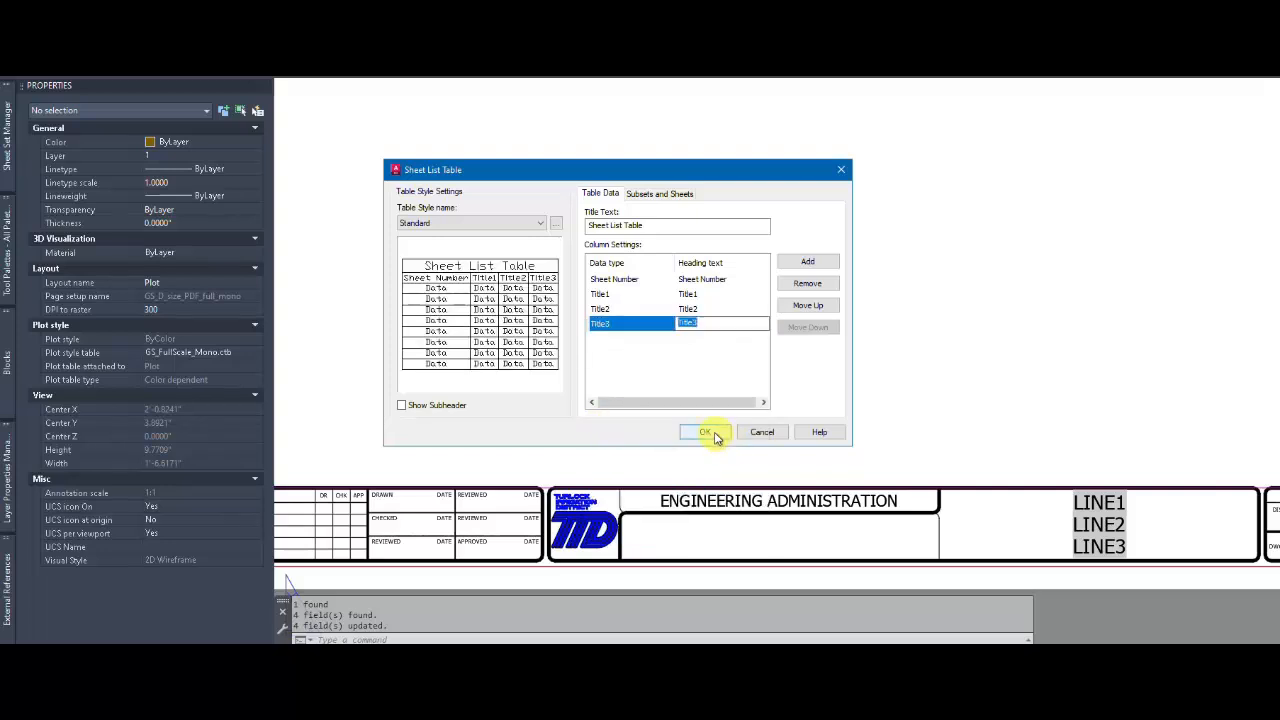
left_click(713, 436)
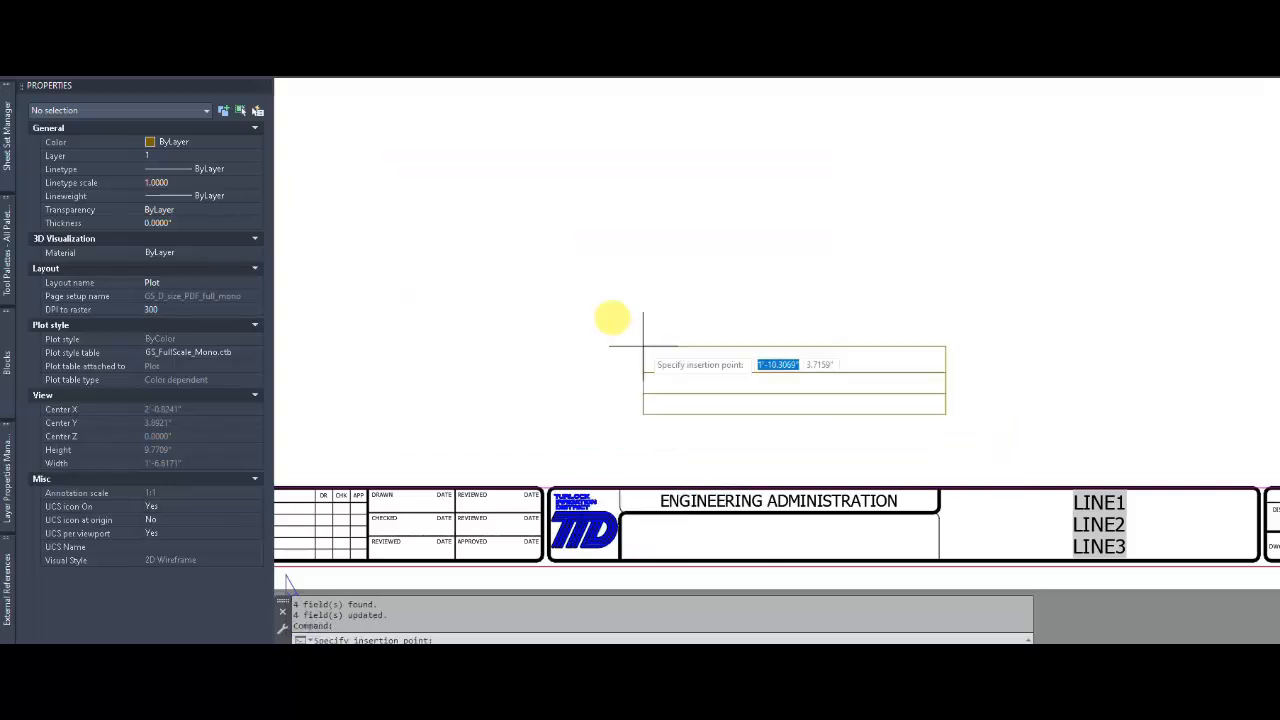
left_click(503, 244)
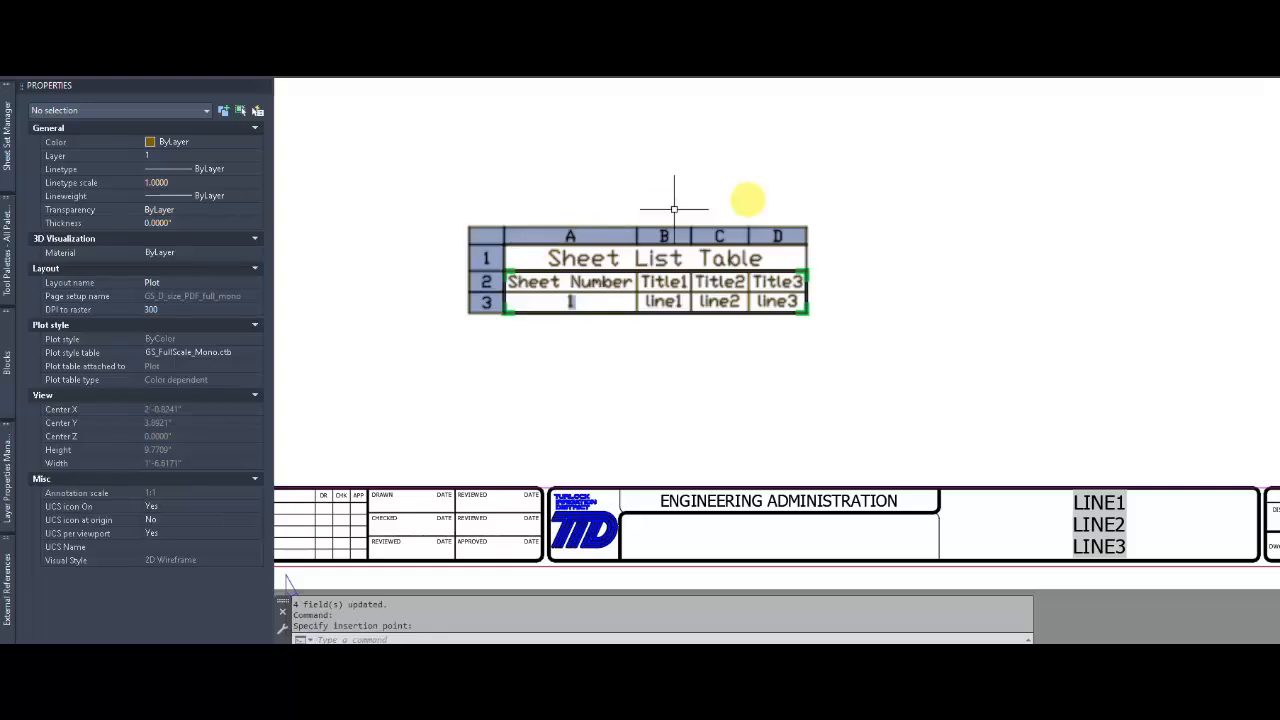